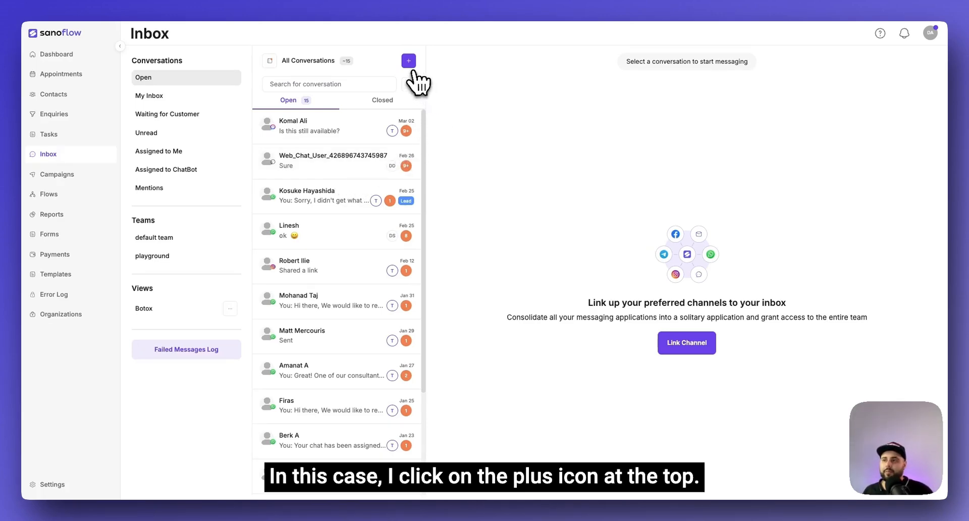
Step: Start a template message on the WhatsApp channel and show the list of available templates
left_click(410, 65)
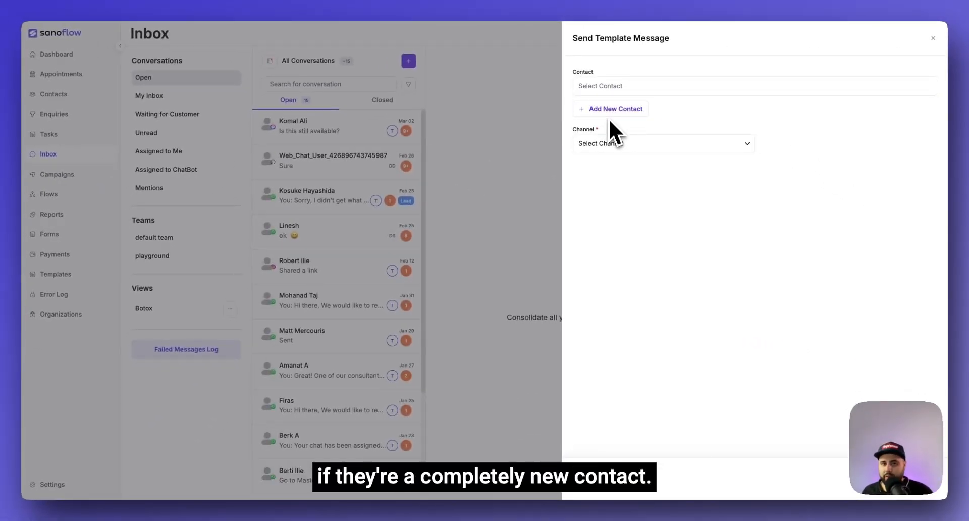
left_click(628, 146)
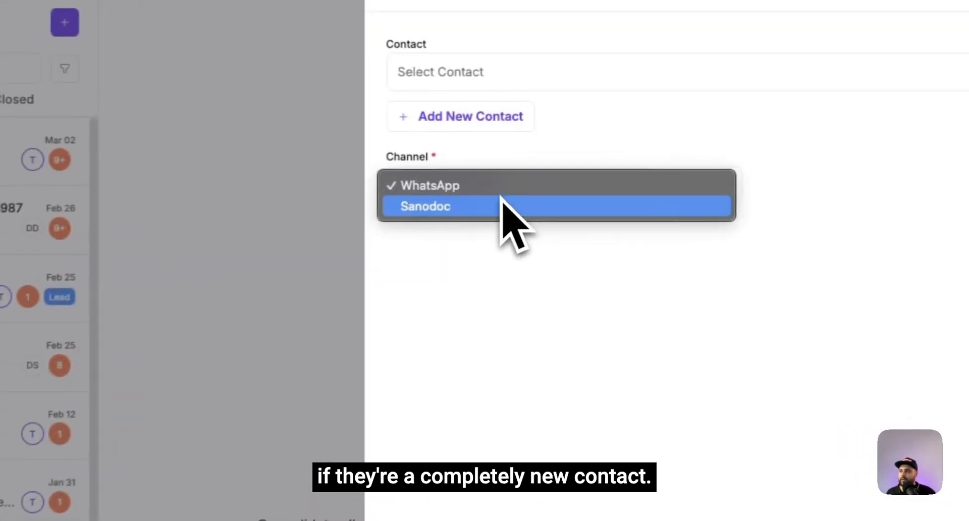
left_click(492, 196)
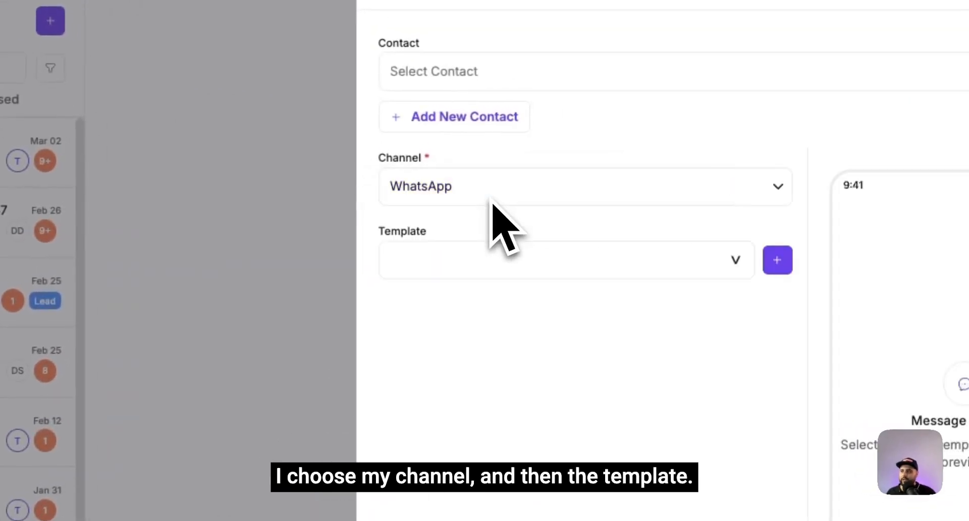
left_click(494, 260)
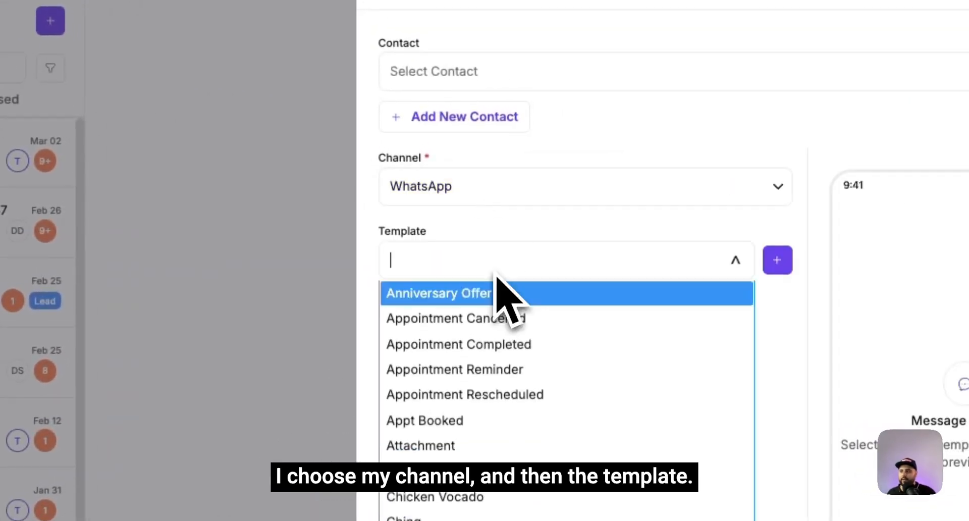
left_click(470, 250)
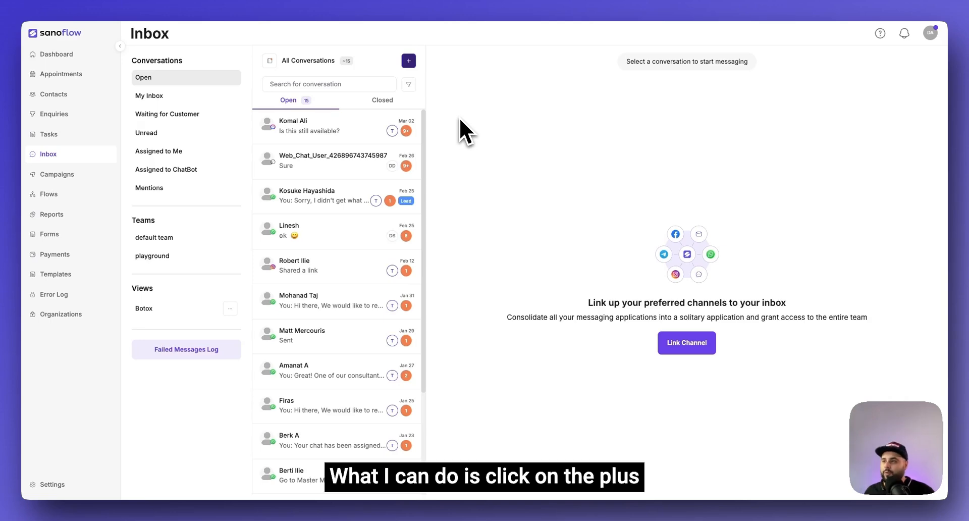
Step: Start a WhatsApp template message for an existing contact found by partial phone number, and discard it
left_click(409, 60)
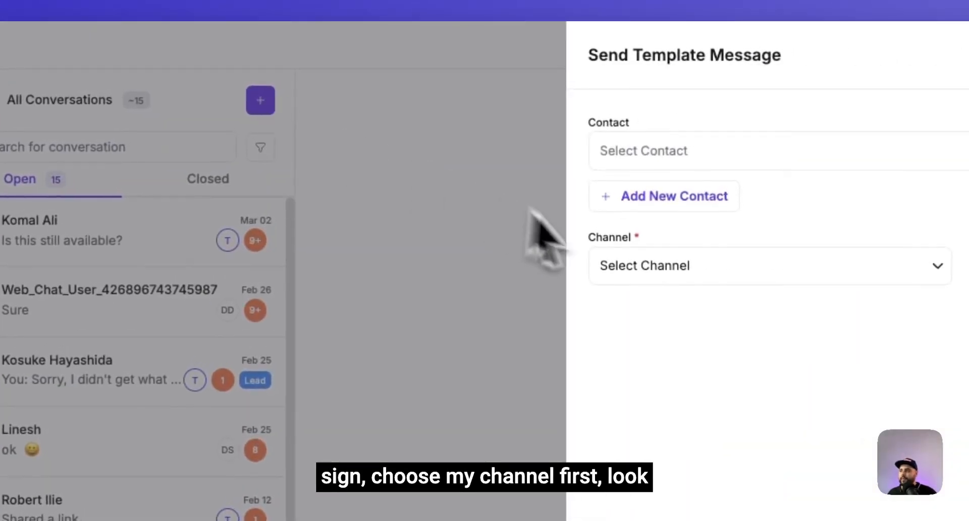
left_click(656, 267)
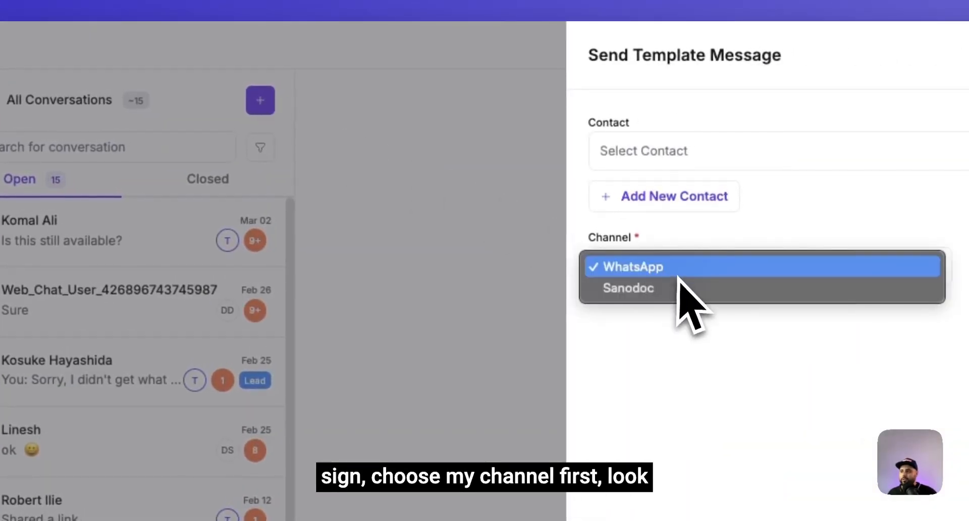
left_click(678, 277)
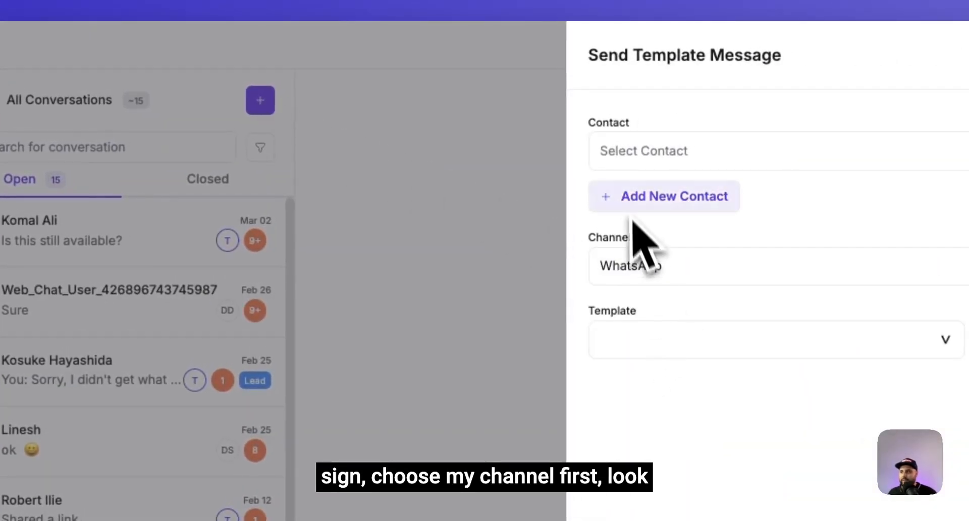
left_click(632, 166)
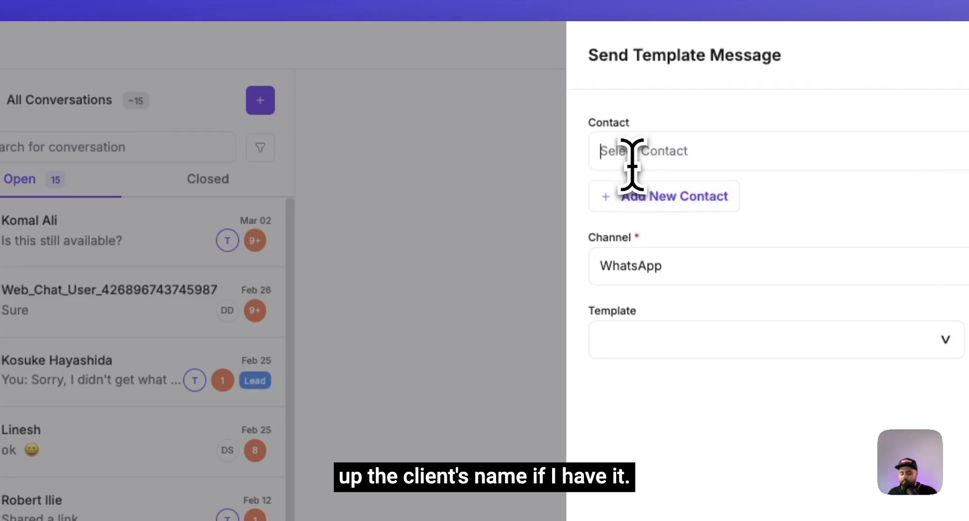
type("52400")
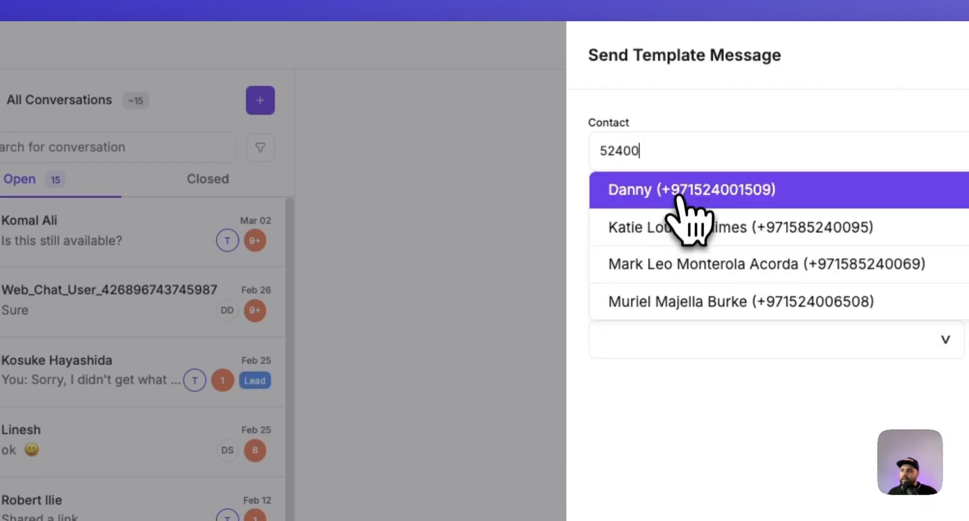
left_click(679, 194)
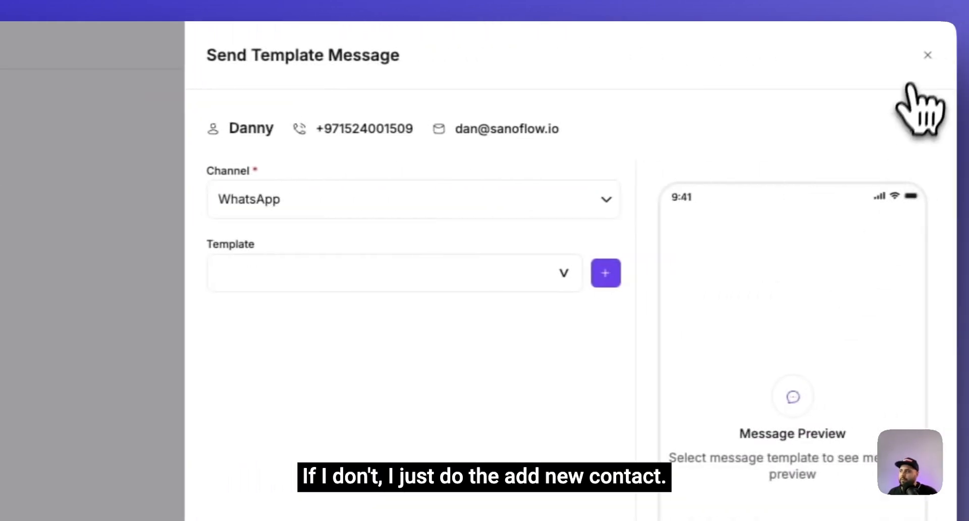
left_click(926, 55)
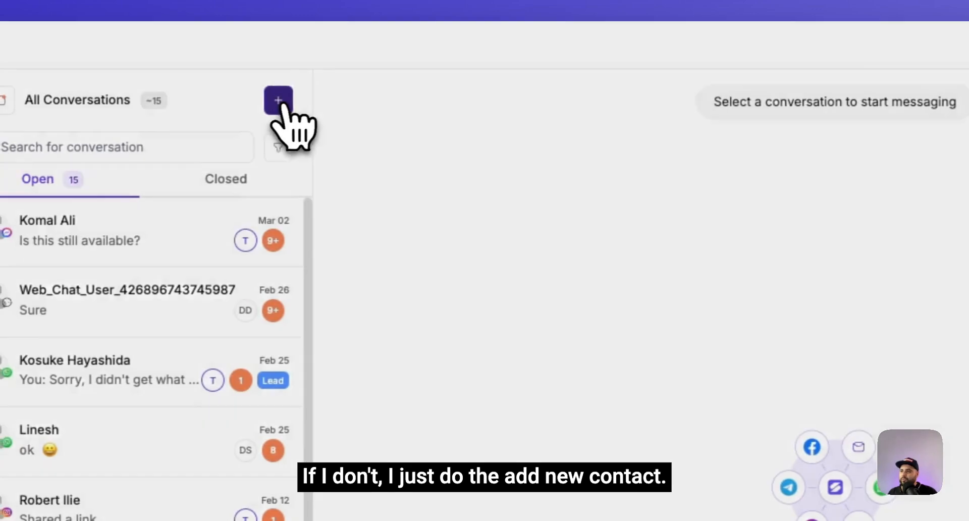
Step: Start a new template message, try its new-contact form with the WhatsApp channel, and return to contact selection
left_click(279, 101)
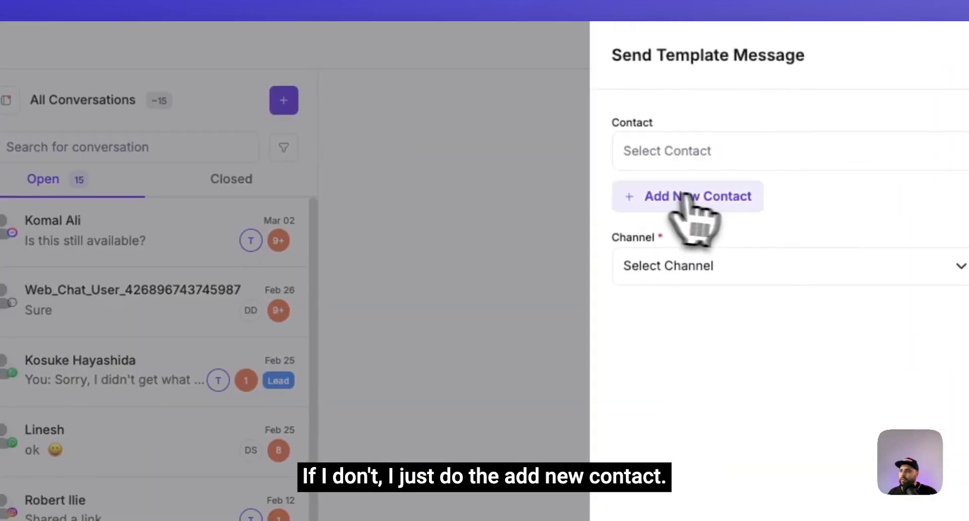
left_click(699, 201)
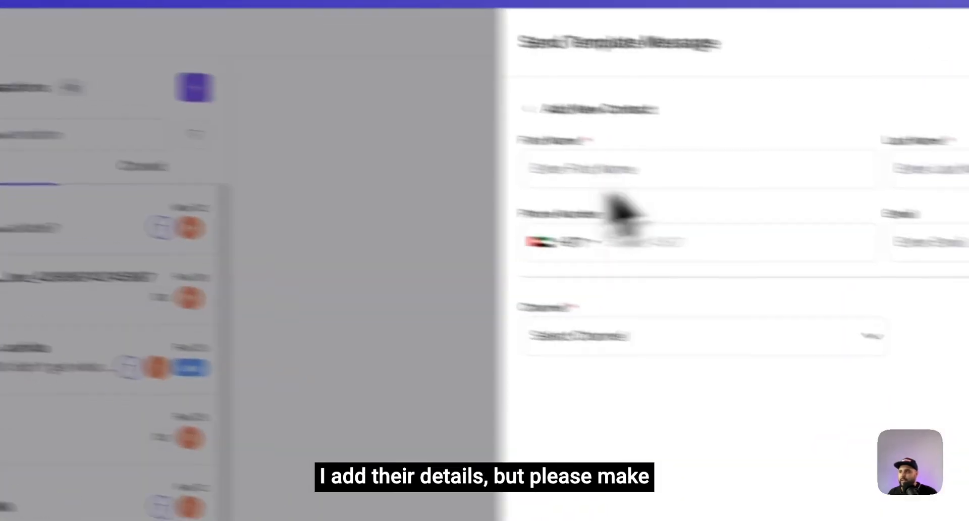
left_click(705, 337)
left_click(698, 357)
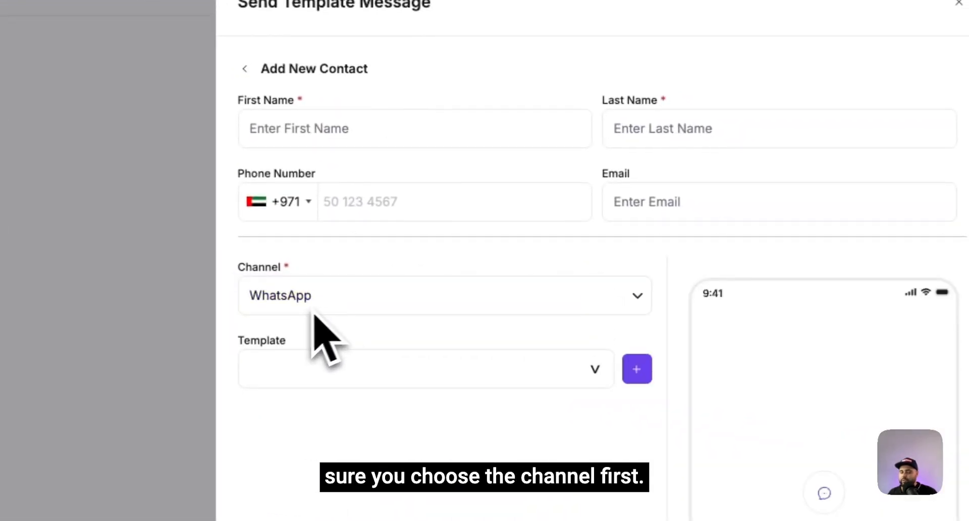
left_click(351, 128)
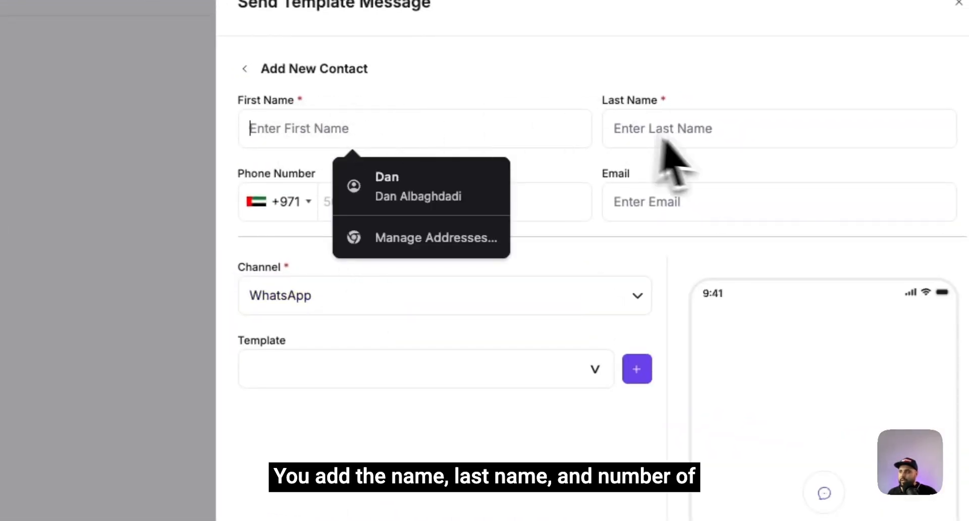
left_click(636, 158)
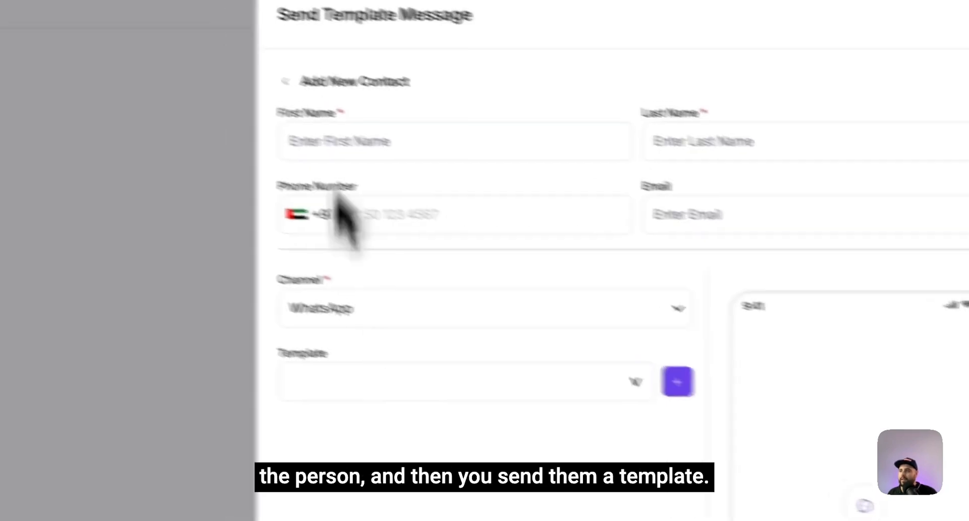
left_click(285, 81)
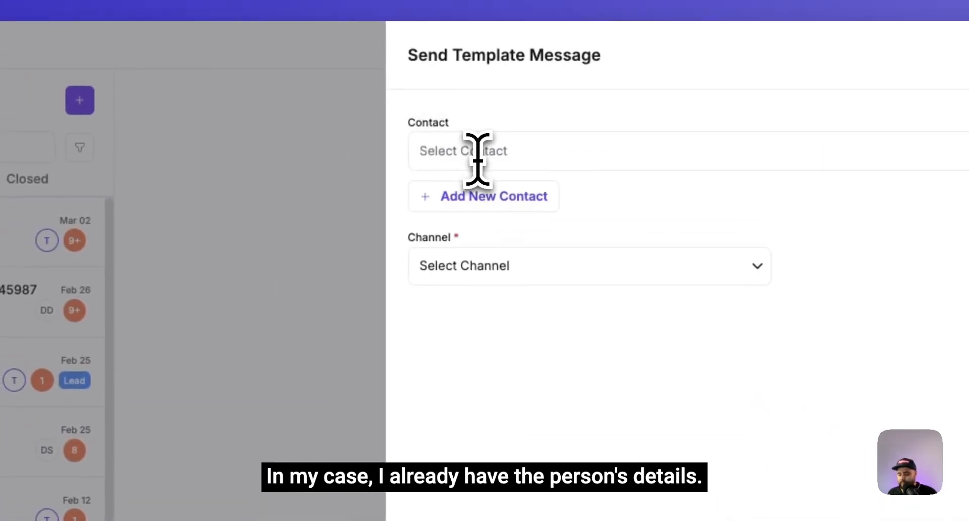
Step: Address the message to the existing contact found by partial phone number, using the WhatsApp channel and the Generic Three template
left_click(477, 159)
type("52")
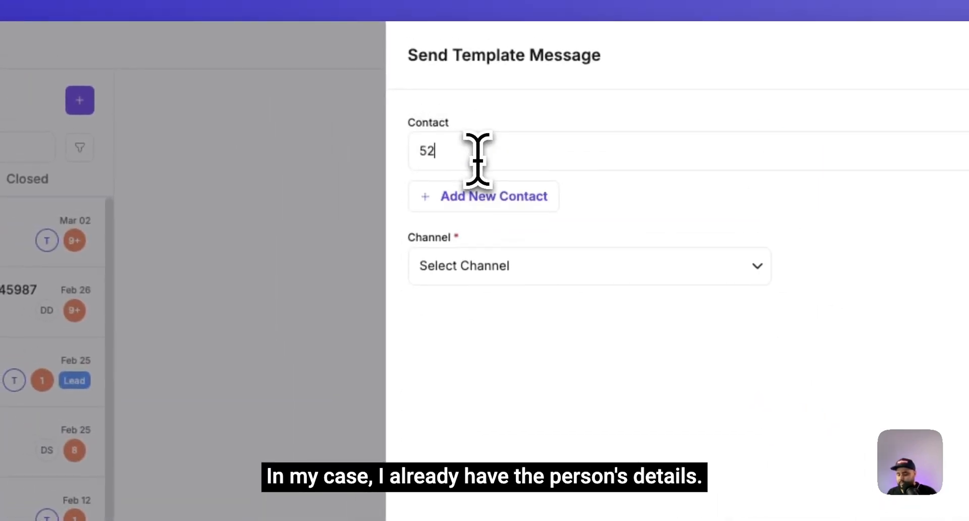
type("400")
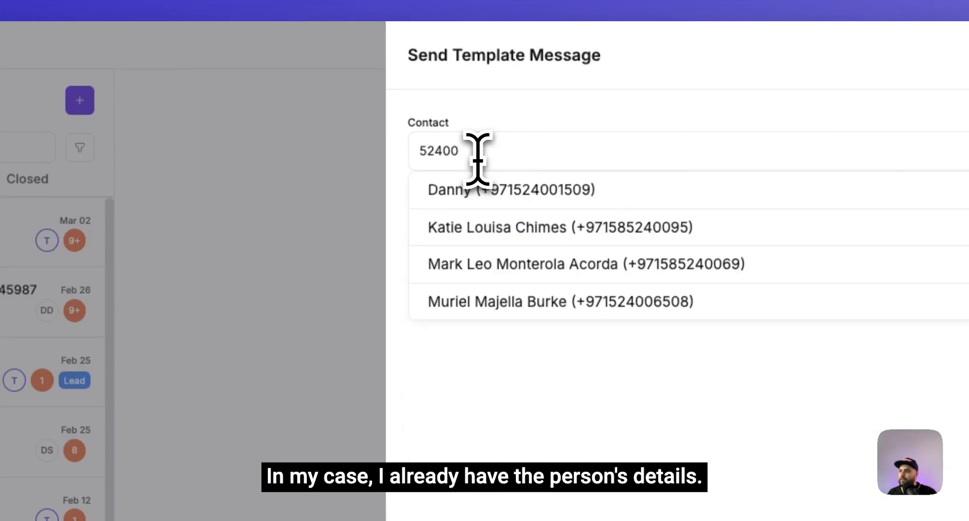
left_click(485, 188)
left_click(520, 199)
left_click(511, 213)
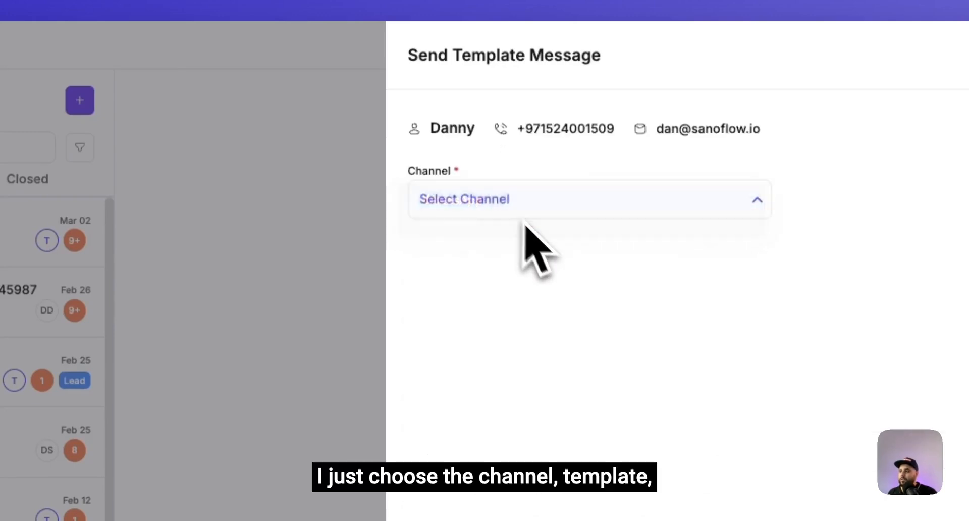
left_click(543, 273)
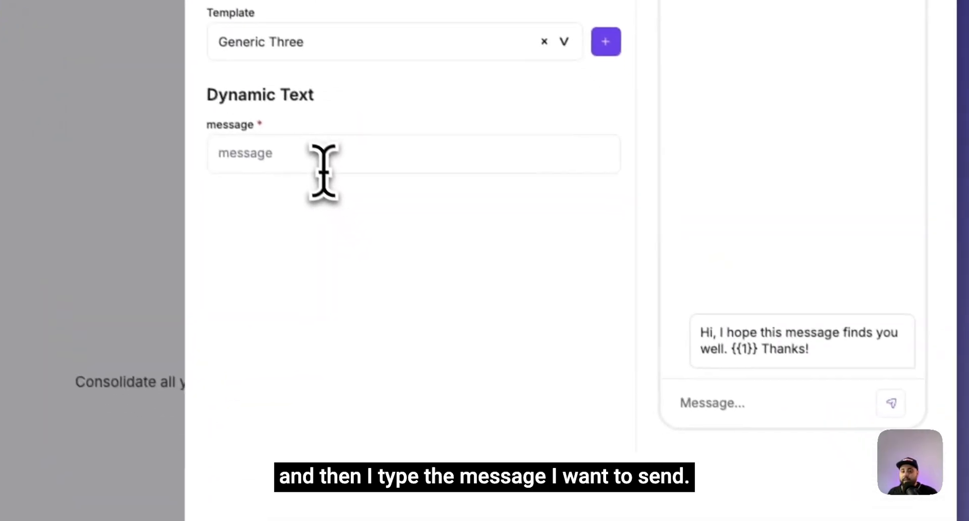
Step: Set the dynamic message to the sender's introduction from ACME business plus "It seems like you forgot your glasses. We'll keep them for you until your next visit."
left_click(323, 167)
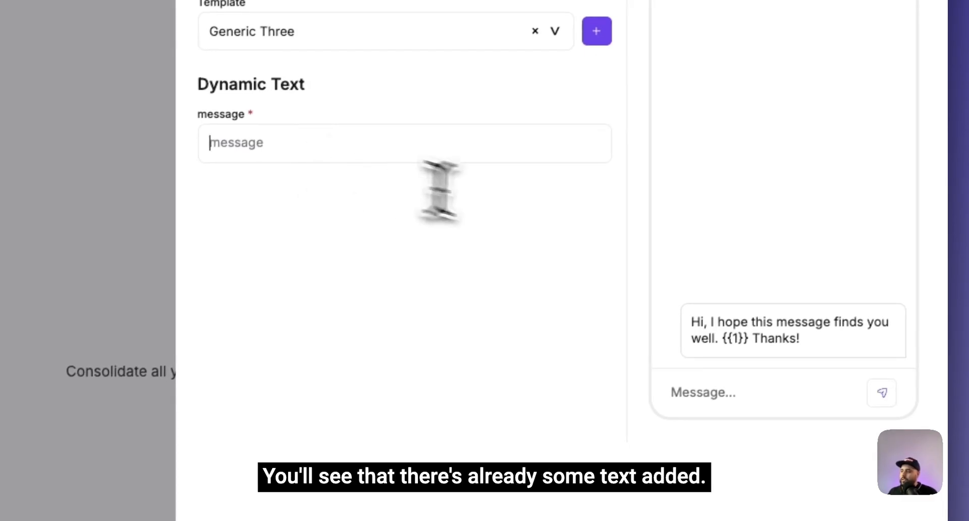
left_click_drag(692, 320, 727, 337)
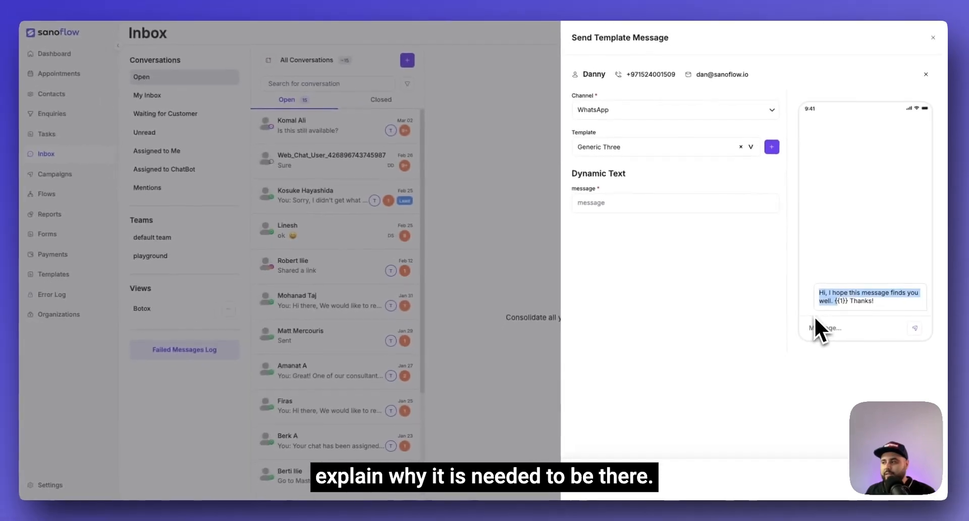
left_click(844, 304)
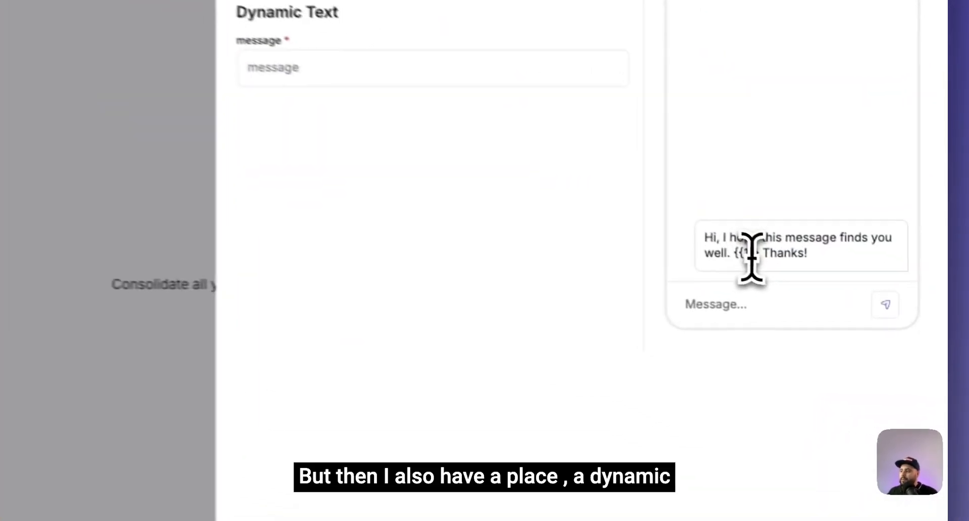
left_click_drag(835, 303, 843, 304)
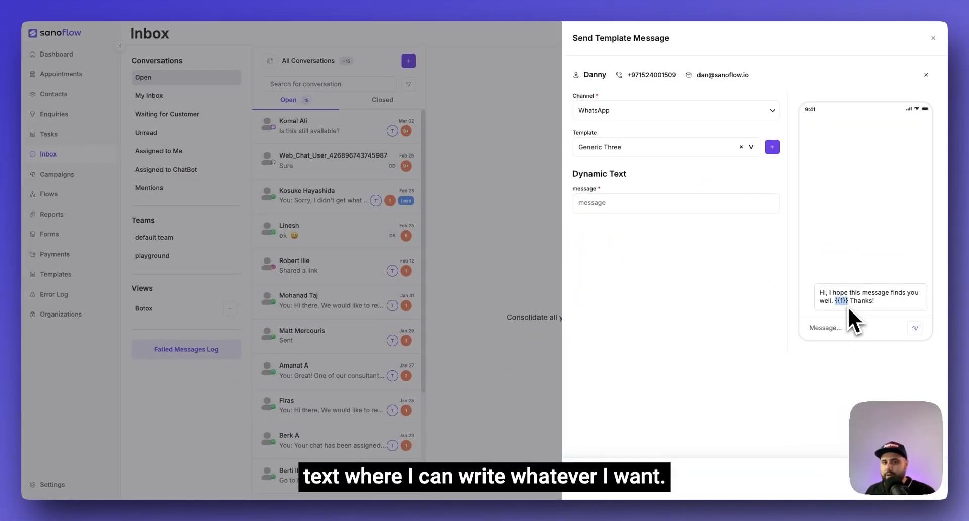
left_click(647, 202)
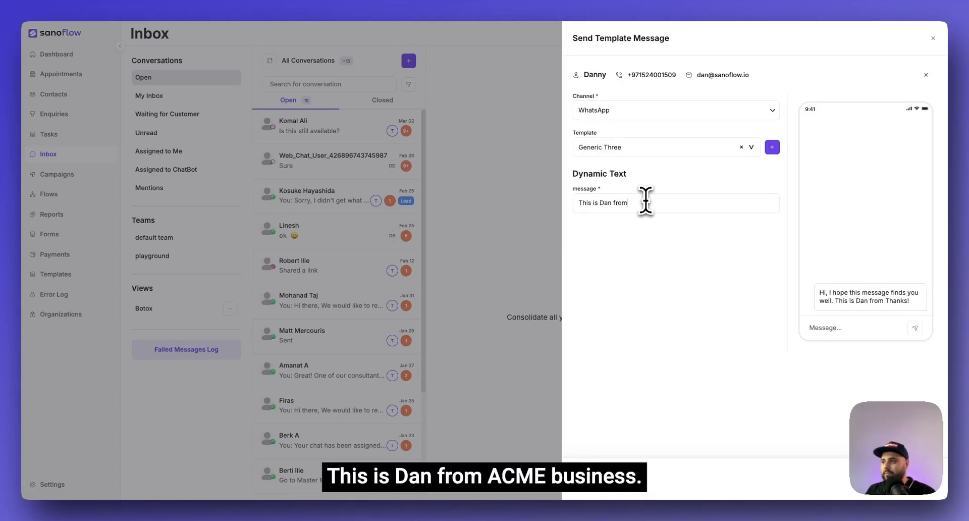
type("ME bu")
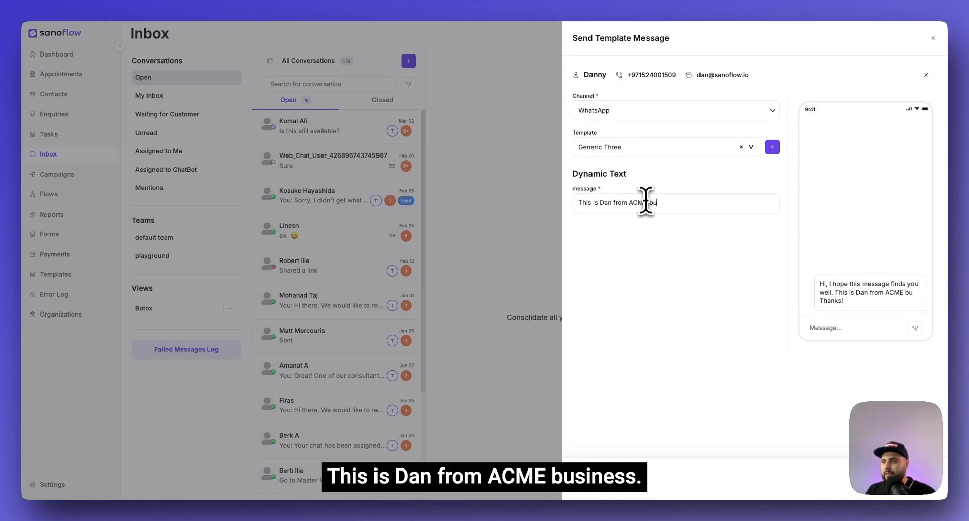
type("siness. Yo")
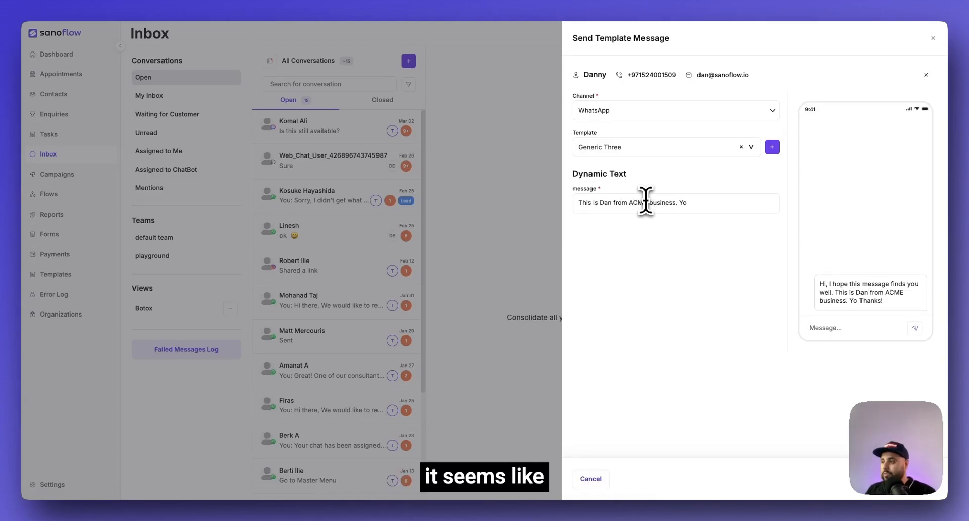
key("BackSpace")
key("BackSpace")
type("It seems like you f")
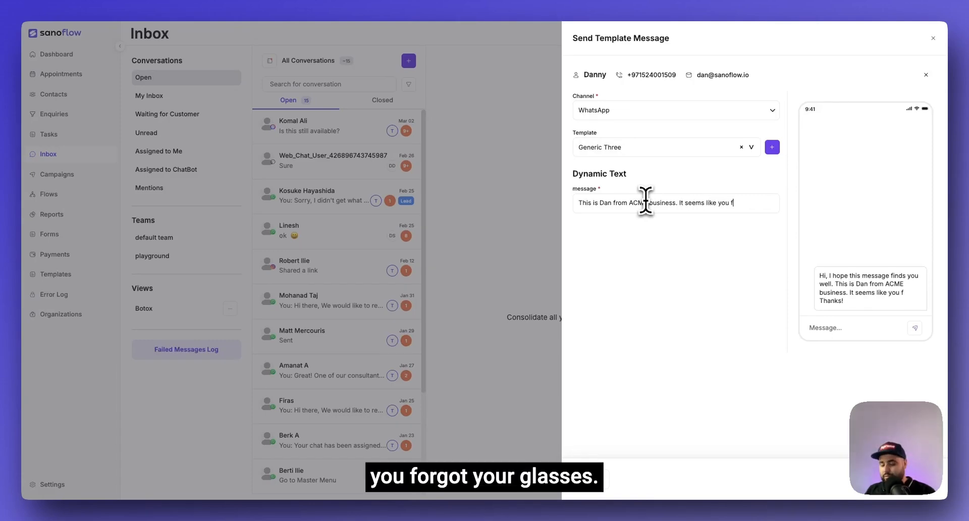
type("orgot your glas")
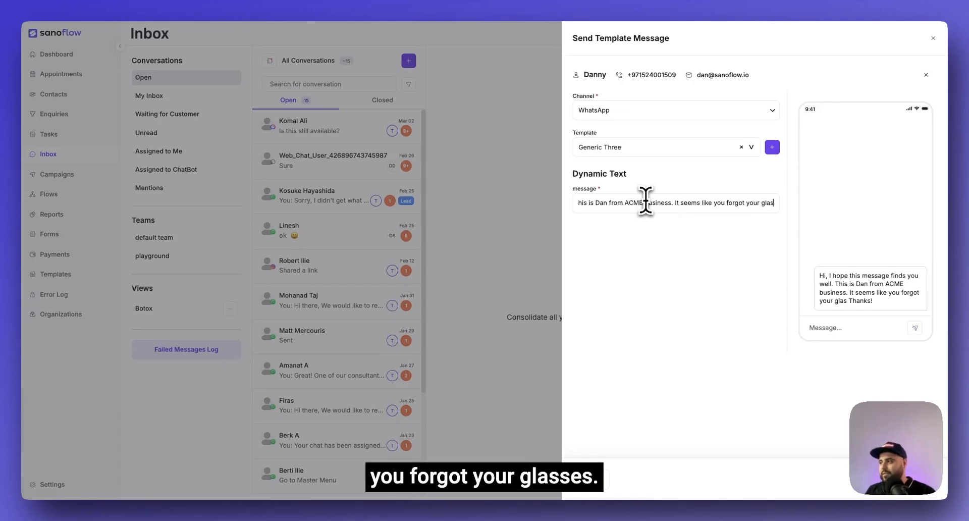
type("ses. We'll keep them f")
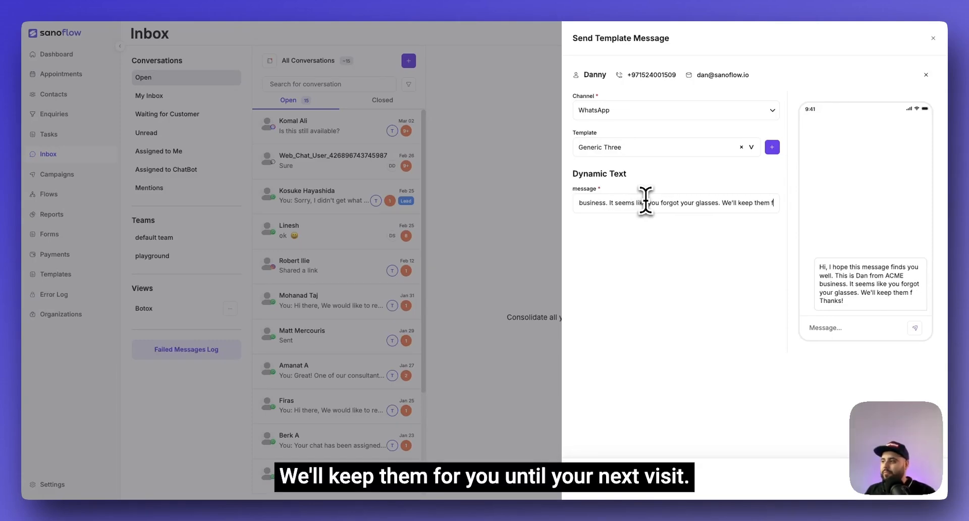
type("or you until your next")
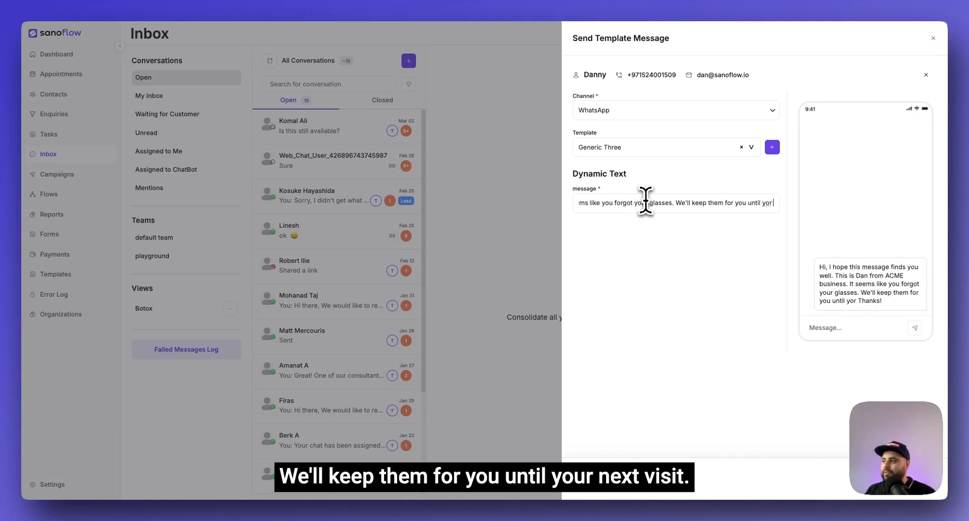
type(" vit")
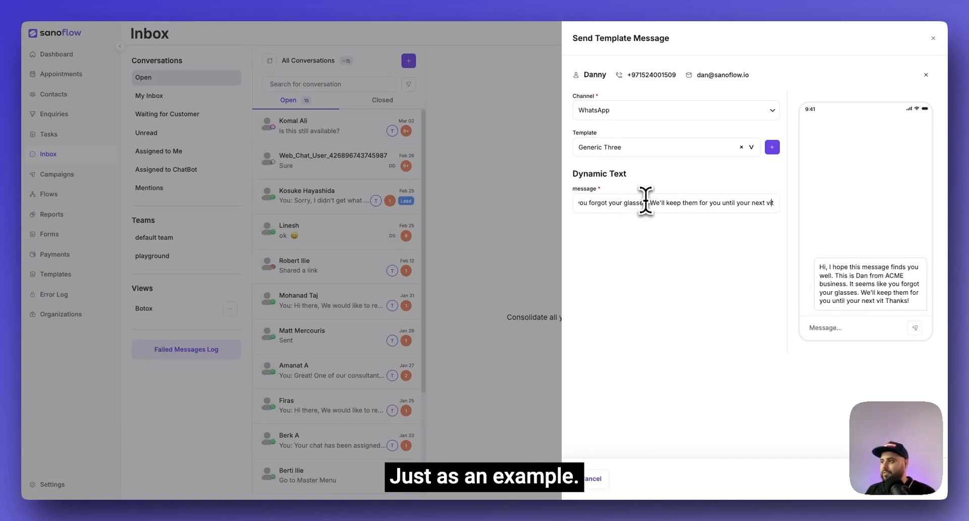
key("BackSpace")
type("sit.")
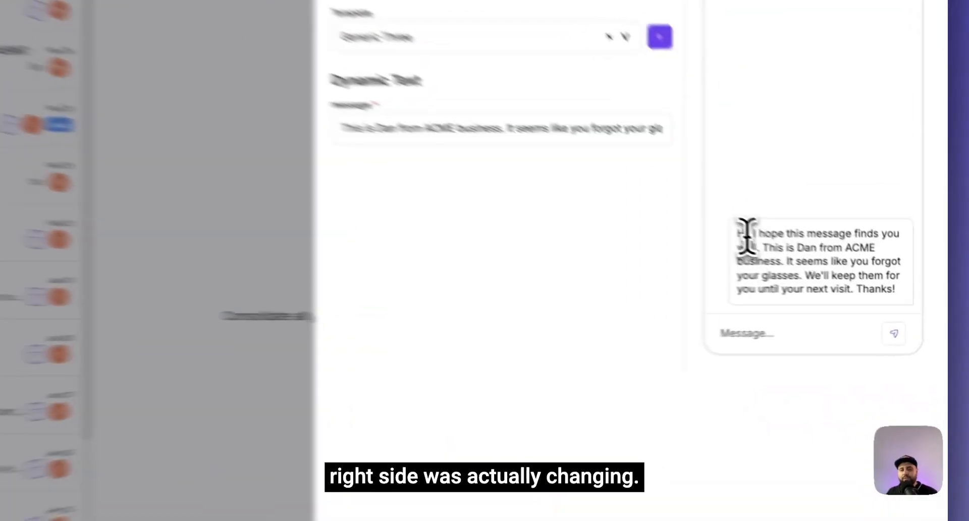
Step: Check the completed message text in the preview and send the template message to the contact
left_click_drag(825, 267, 903, 315)
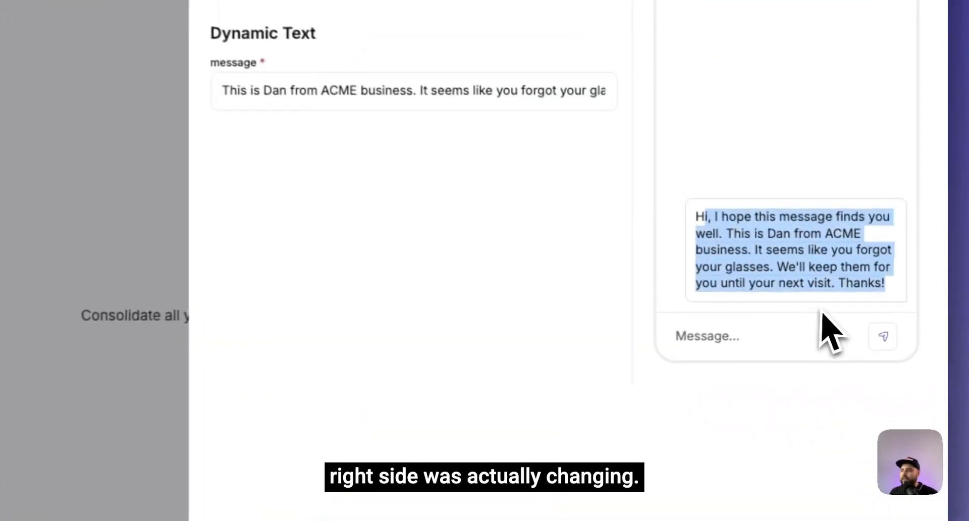
left_click(817, 264)
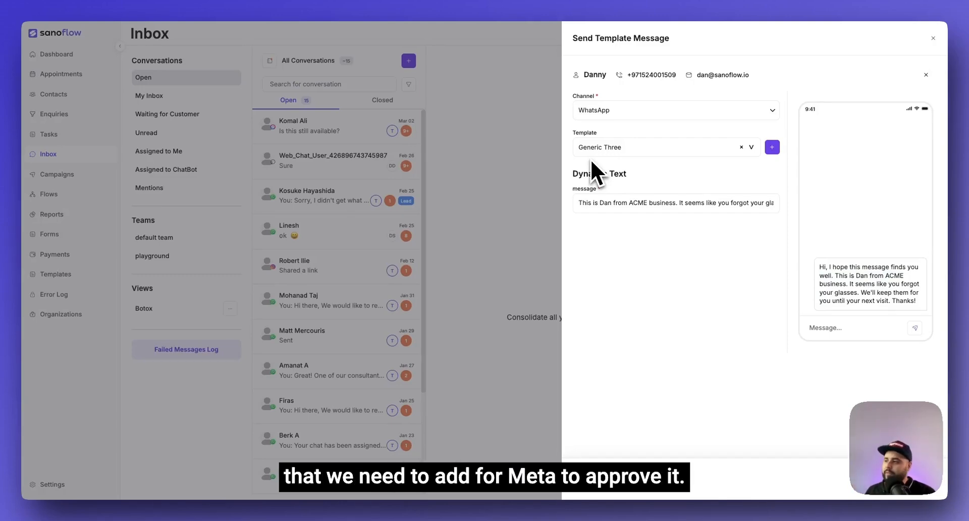
left_click_drag(819, 265, 864, 312)
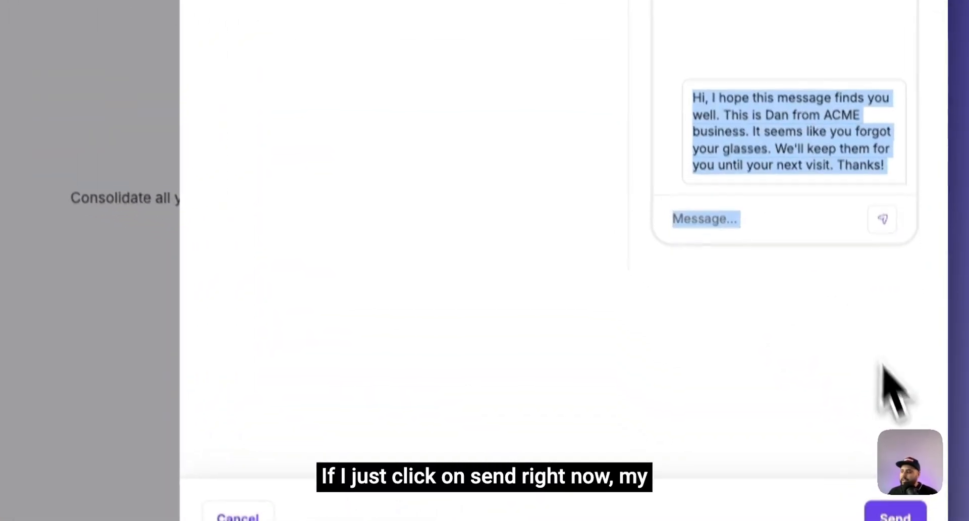
left_click(869, 426)
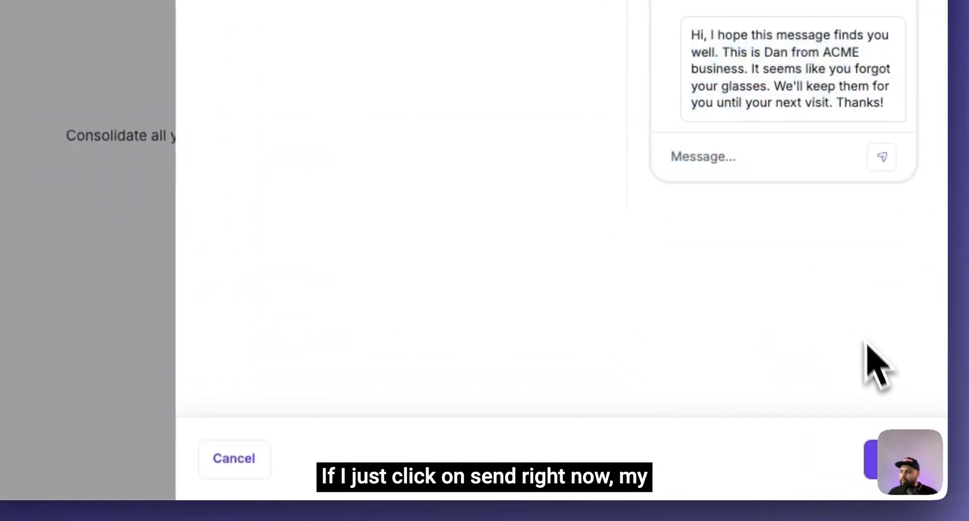
triple_click(852, 139)
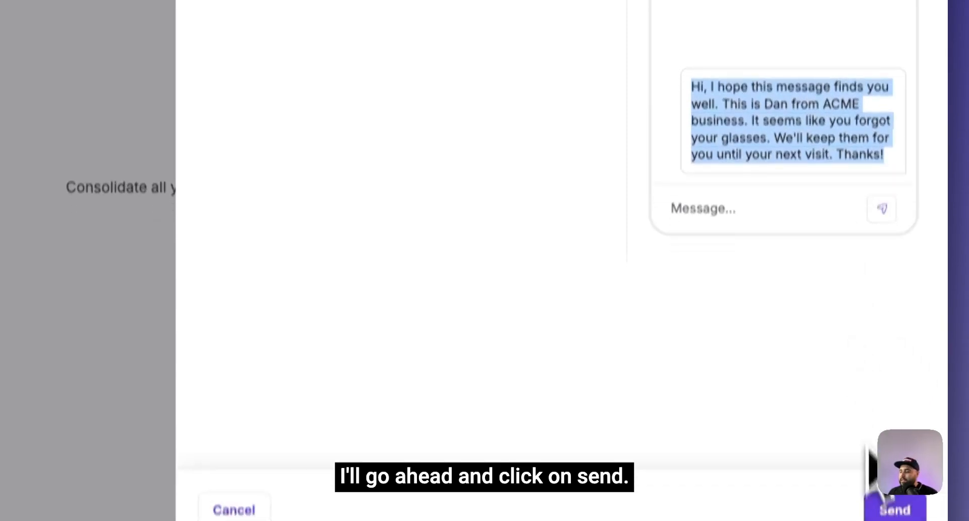
left_click(888, 477)
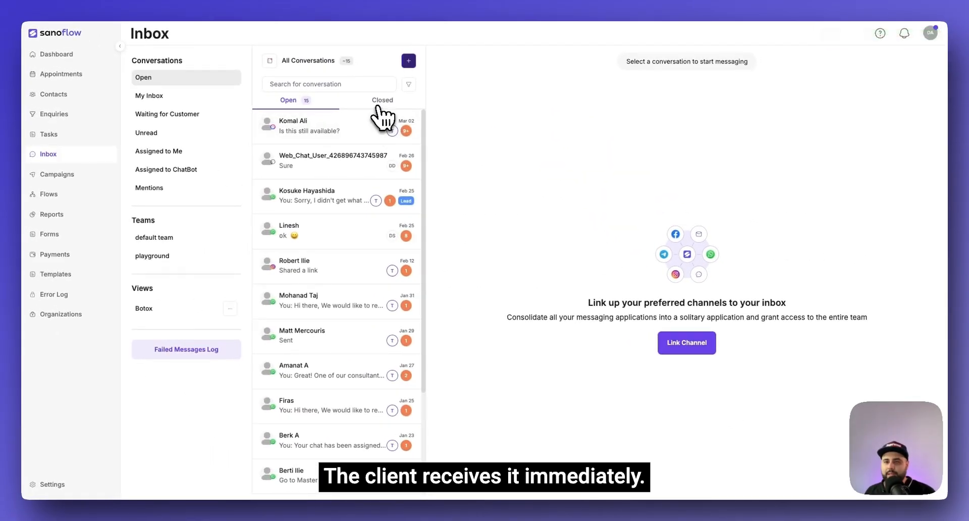
Step: Search the inbox conversations by the contact's partial phone number and review the sent template message in the chat
left_click(340, 85)
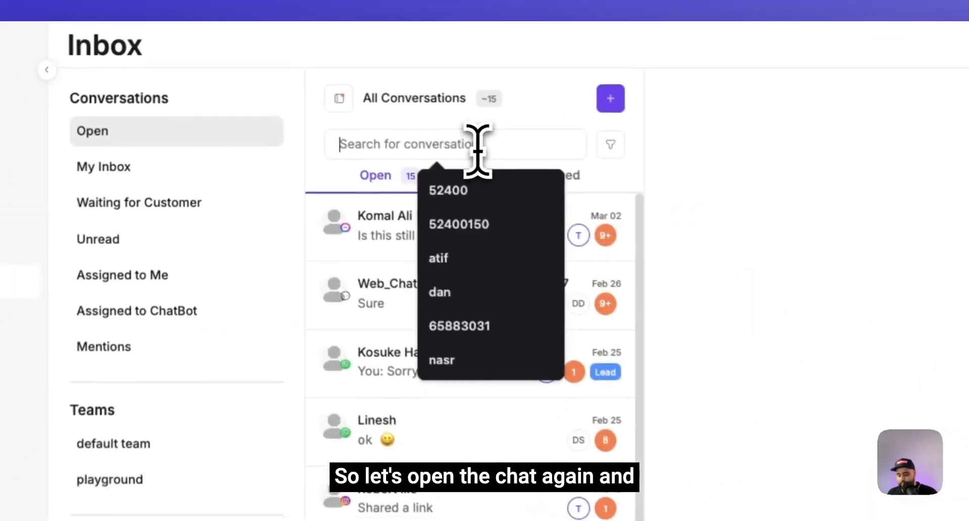
type("5240")
key("Return")
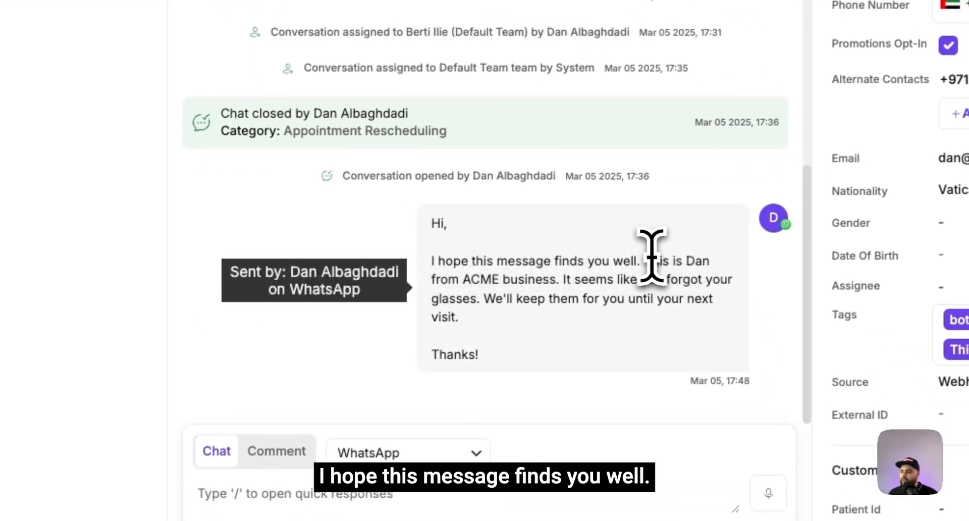
left_click_drag(645, 260, 659, 315)
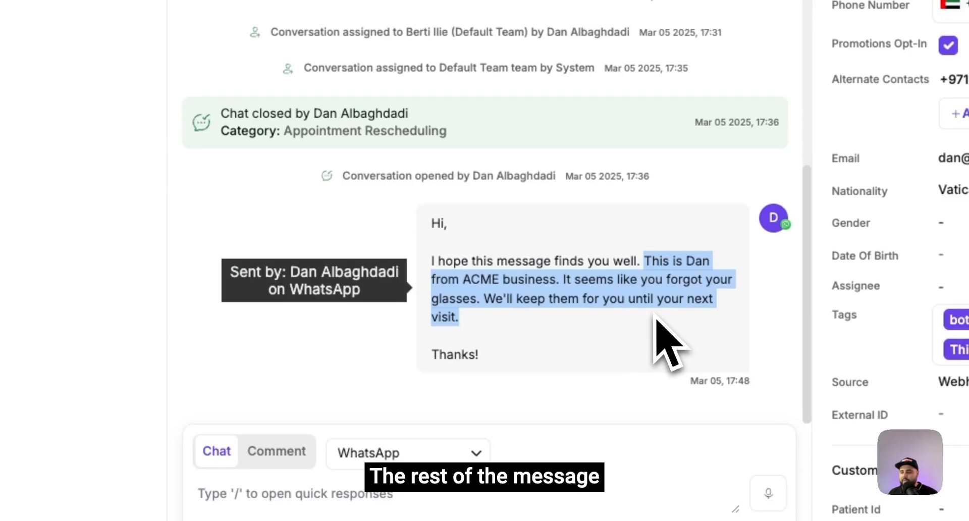
double_click(445, 355)
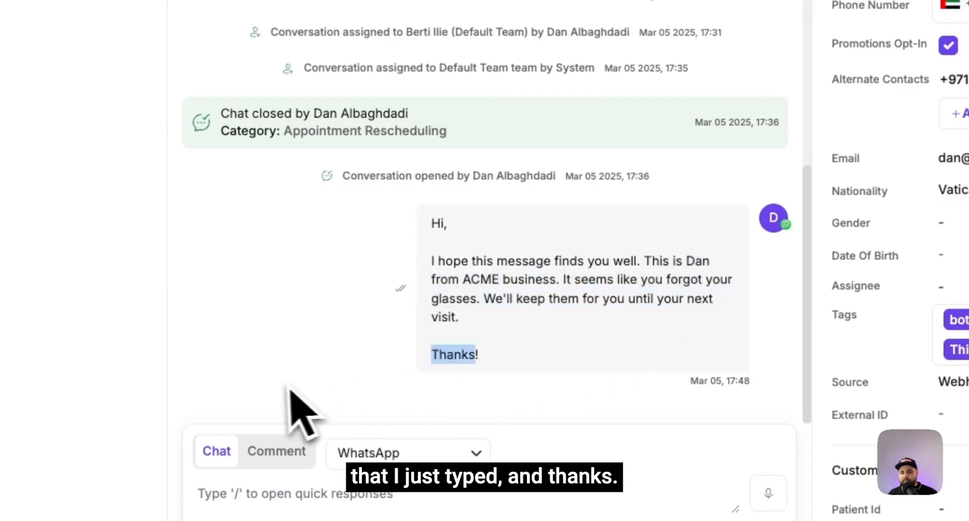
left_click(314, 357)
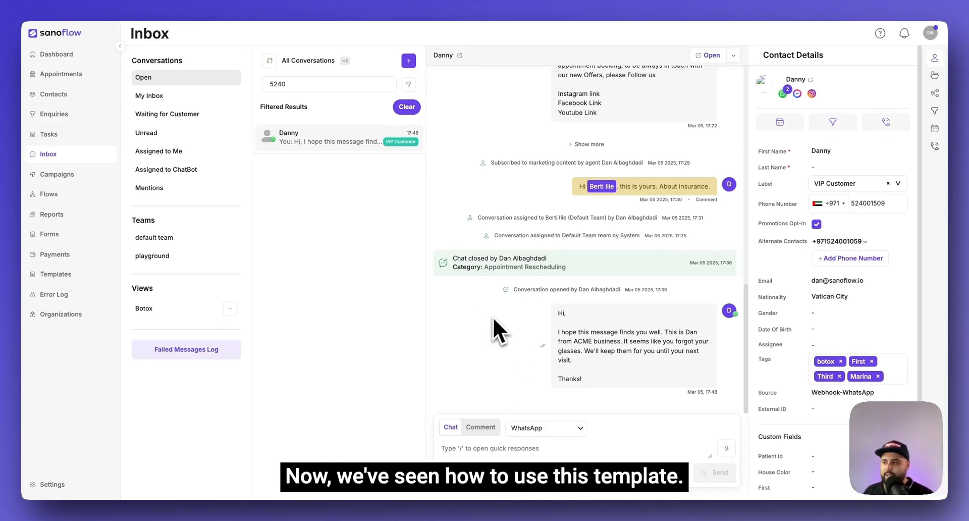
Step: Start adding a new WhatsApp template from the template list and enter "generic template" as its name
left_click(61, 277)
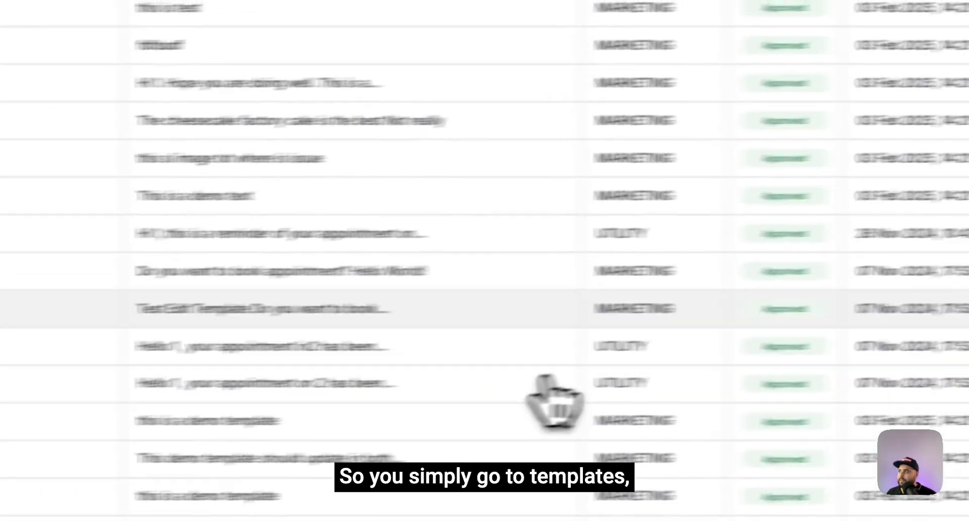
left_click(833, 106)
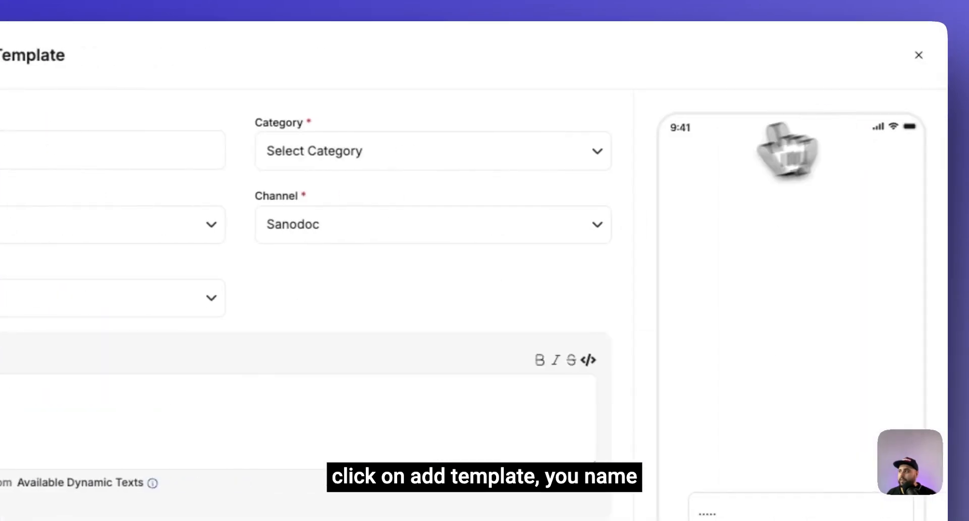
left_click(146, 150)
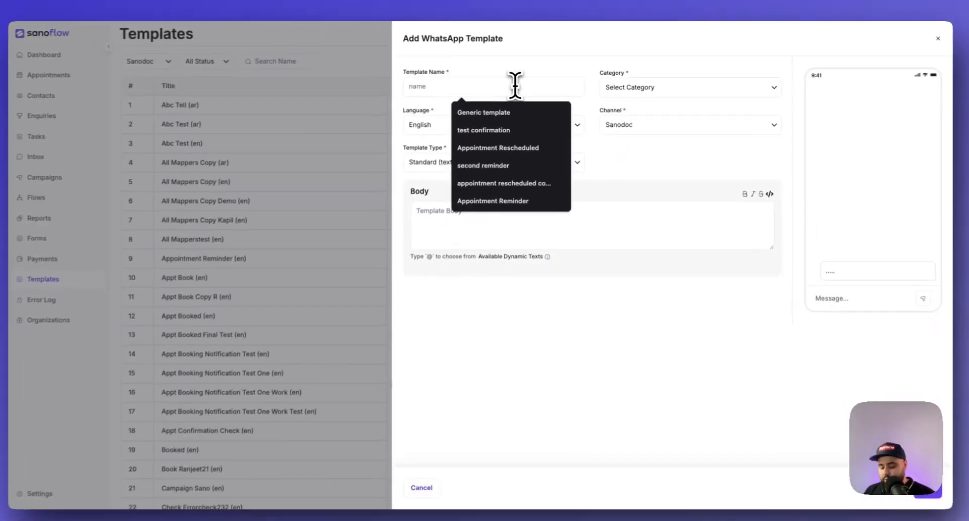
type("ge")
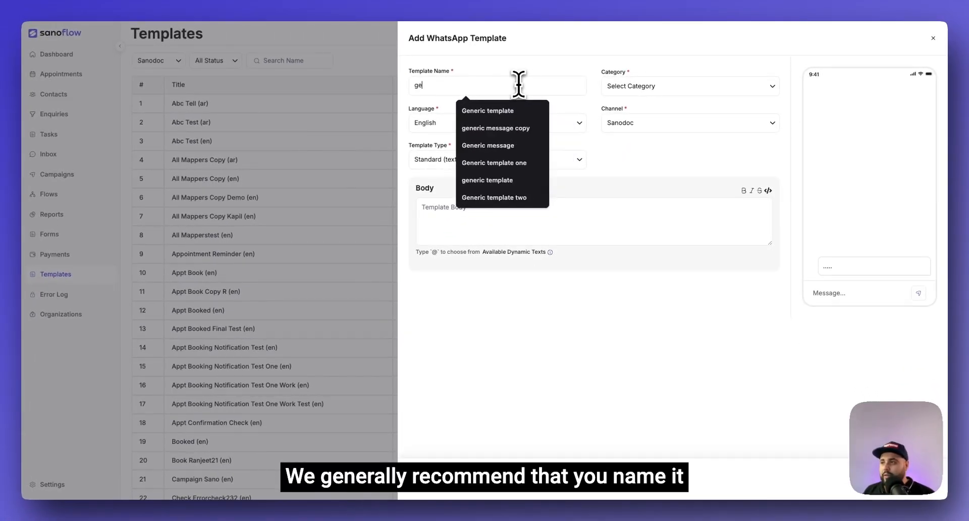
type("neric template")
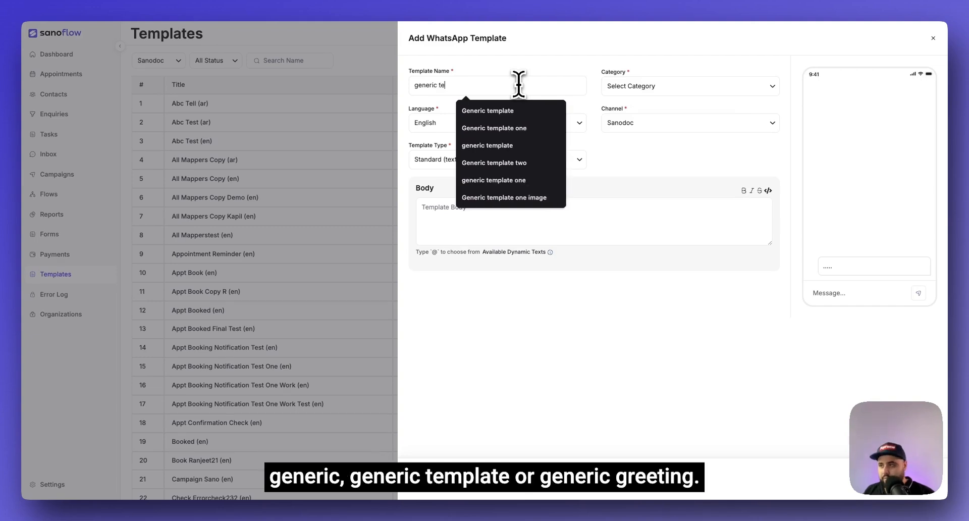
Step: Change the template name to "generic greeting number one", writing the number as a word
key("BackSpace")
key("BackSpace")
key("BackSpace")
key("BackSpace")
key("BackSpace")
key("BackSpace")
key("BackSpace")
key("BackSpace")
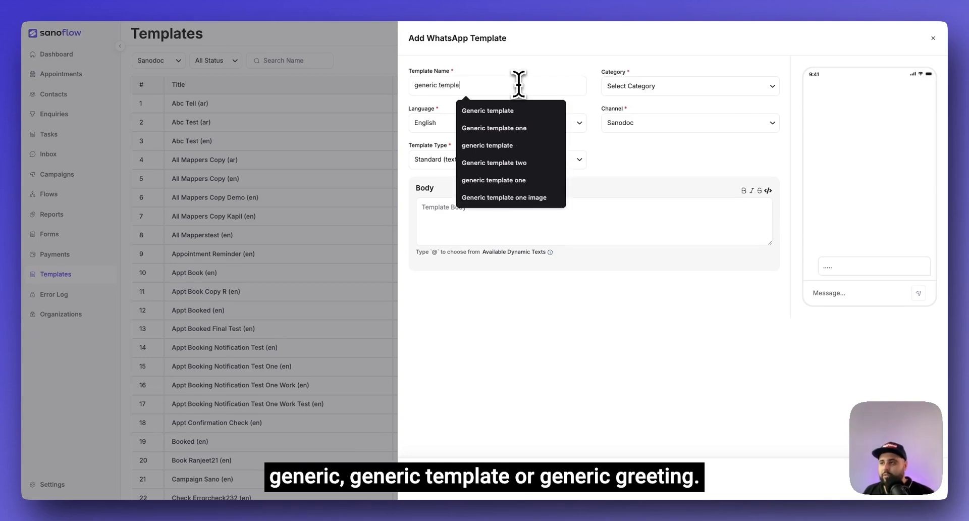
type("gre")
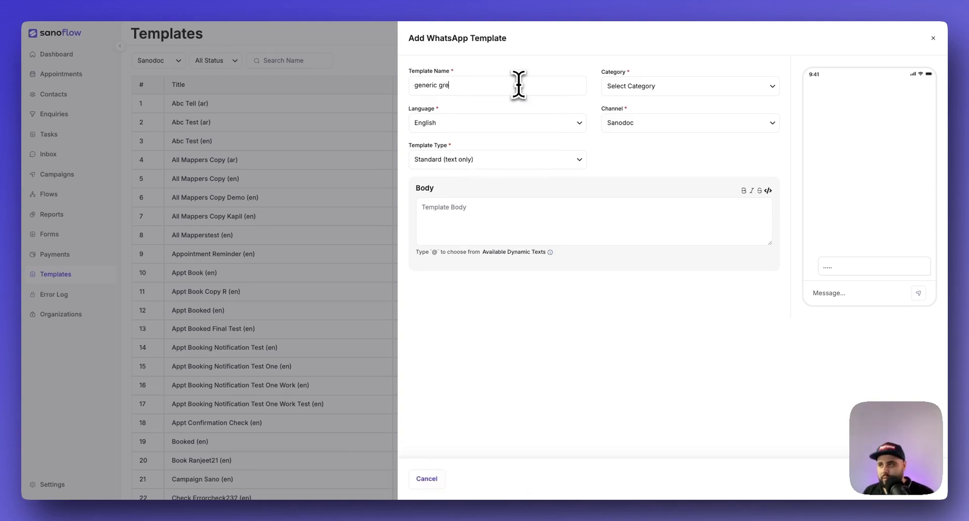
type("eting")
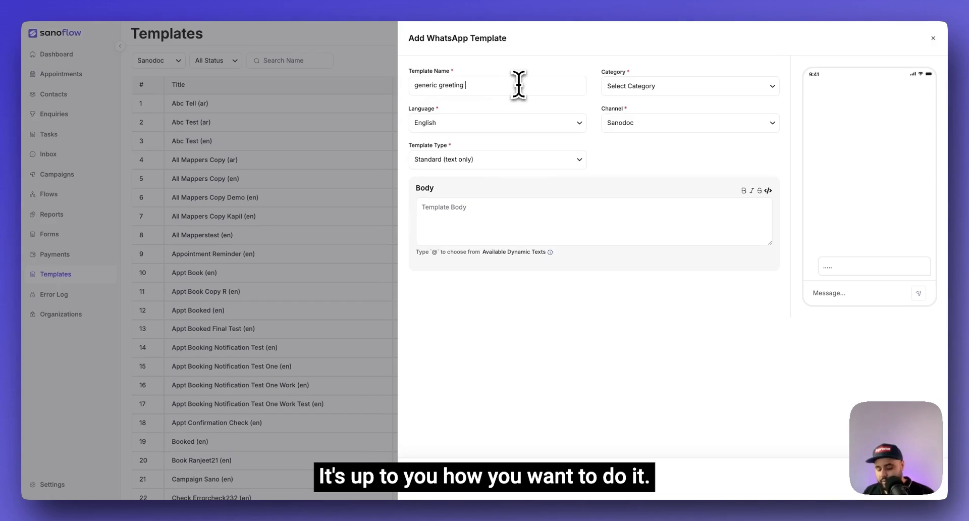
type(" number ")
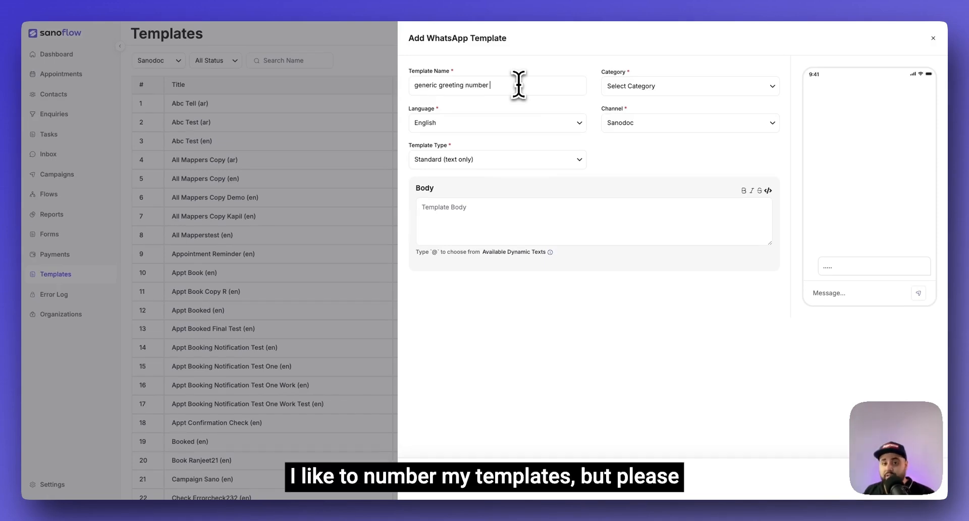
type("one")
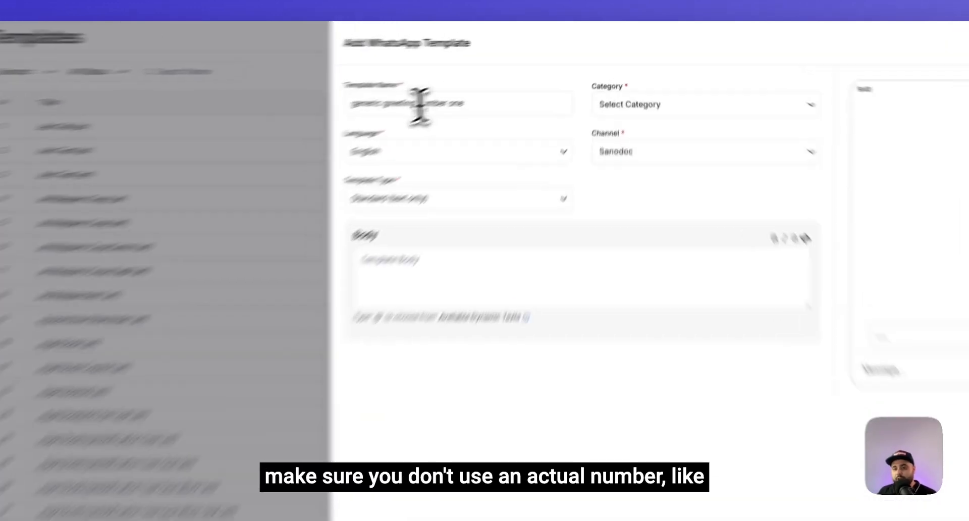
double_click(420, 104)
left_click_drag(420, 104, 457, 104)
left_click(457, 104)
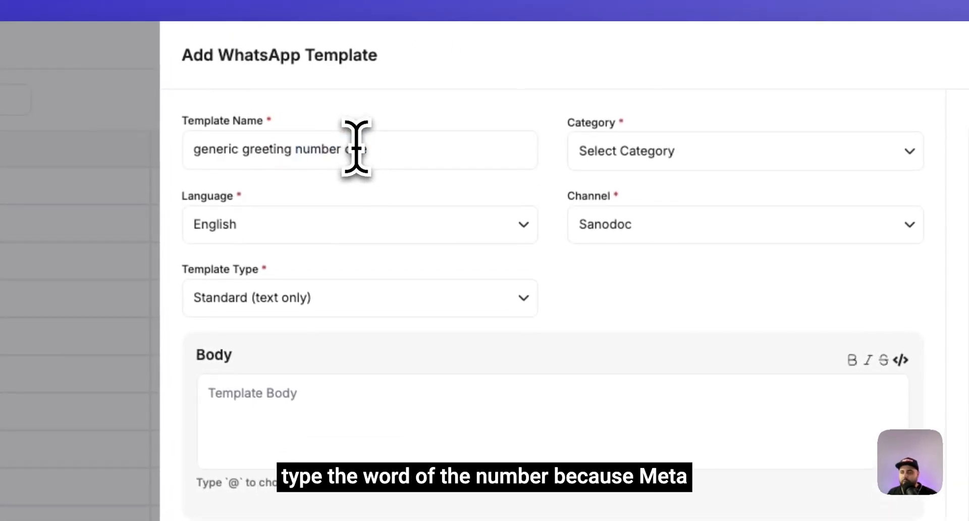
double_click(356, 148)
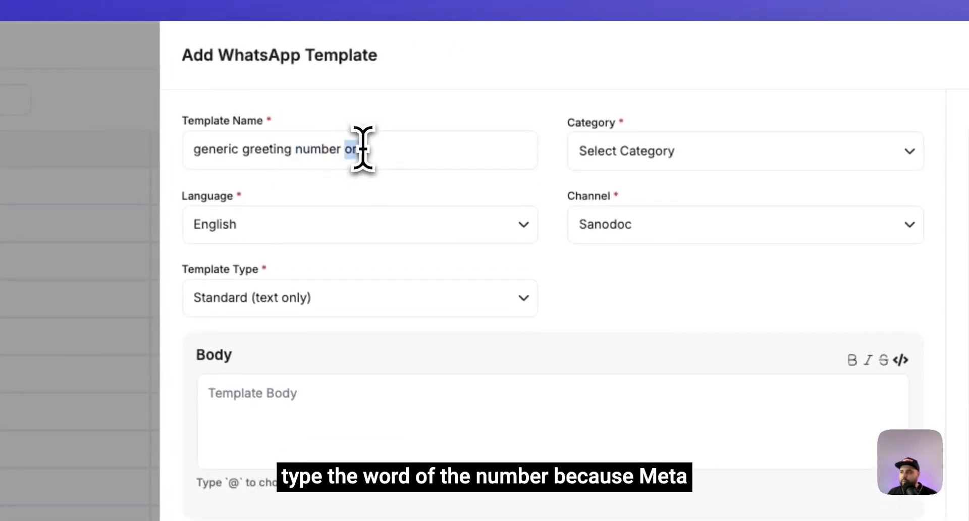
left_click(367, 180)
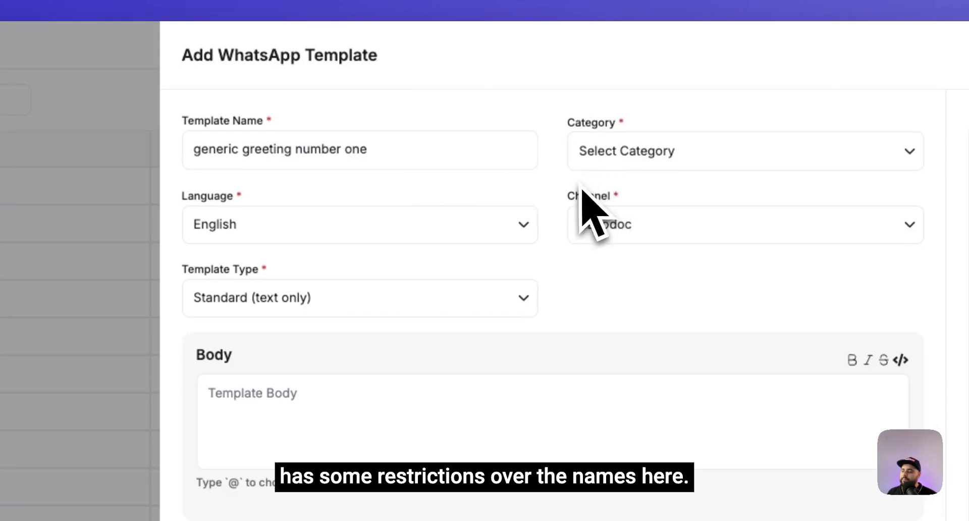
Step: Try the Marketing category, settle on Utility, and set the template's channel to WhatsApp
left_click(594, 168)
left_click(609, 172)
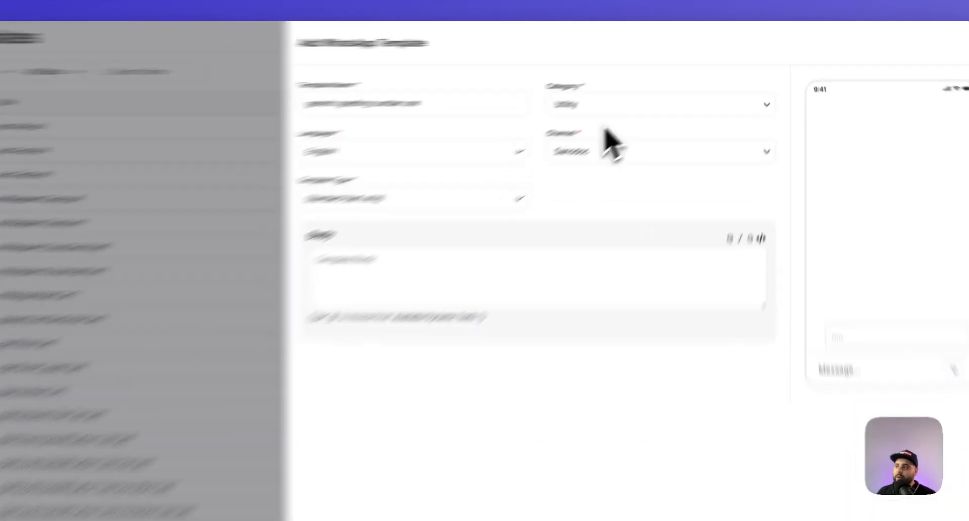
left_click(611, 107)
left_click(496, 166)
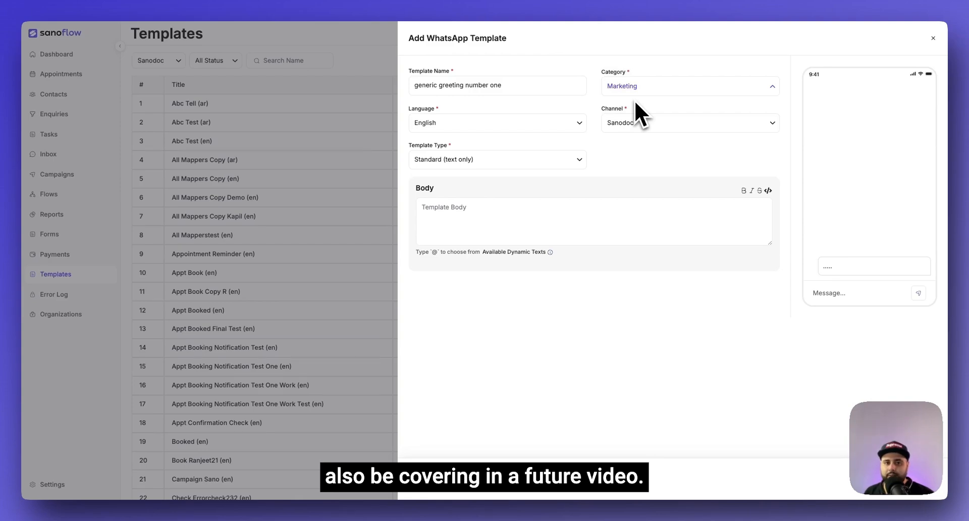
left_click(628, 86)
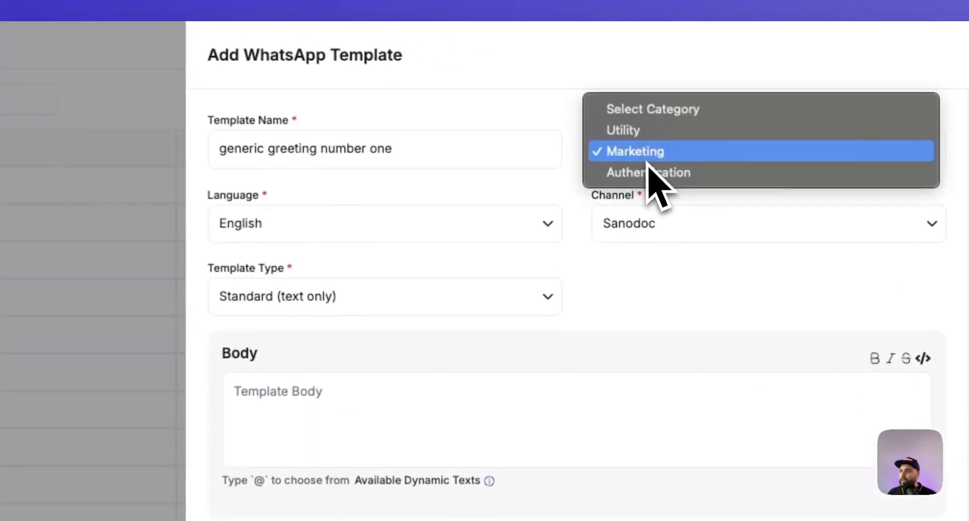
left_click(640, 136)
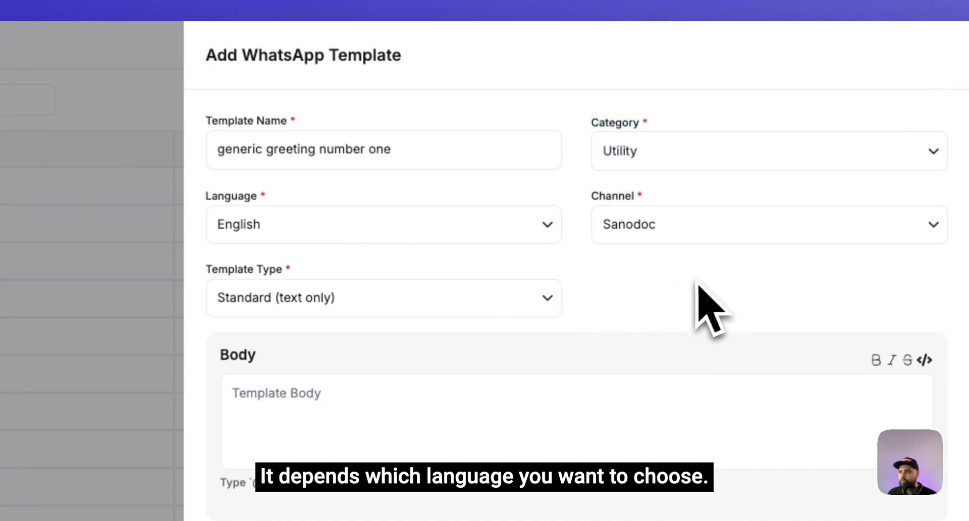
left_click(669, 236)
left_click(660, 247)
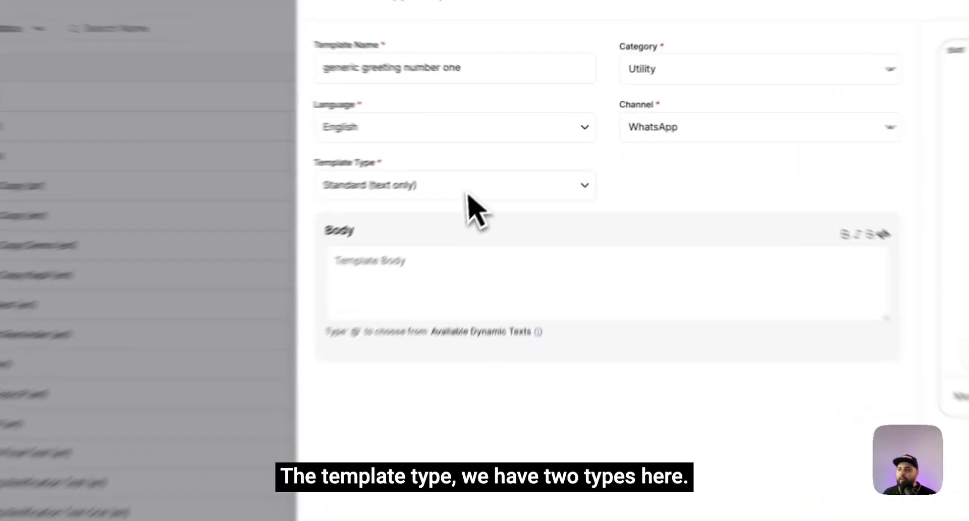
Step: Try the Media & Interactive template type, look through its header type options, and return to Standard (text only)
left_click(462, 161)
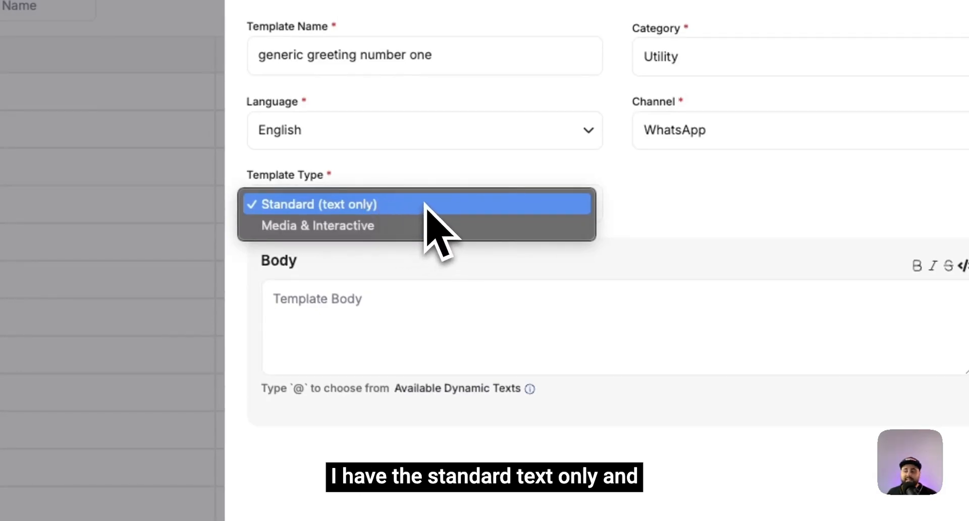
left_click(393, 225)
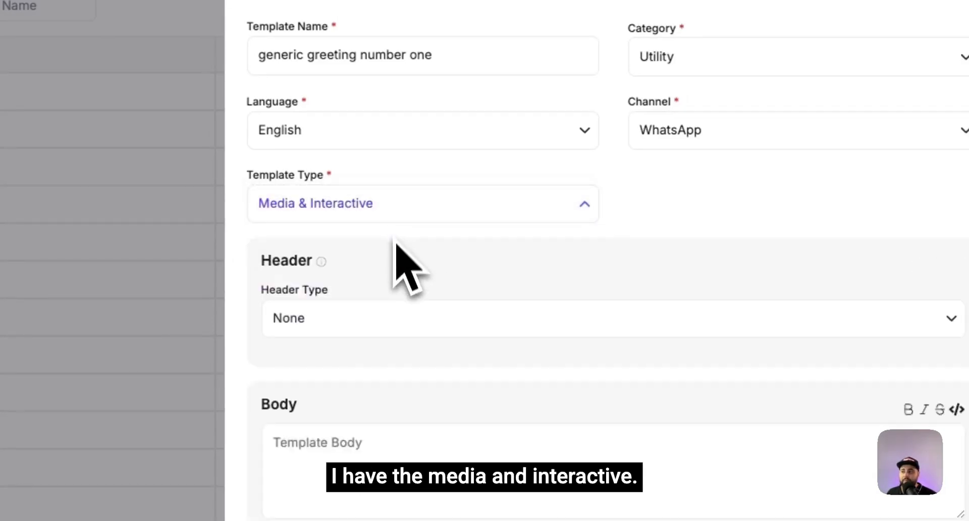
scroll(434, 271, "down", 1)
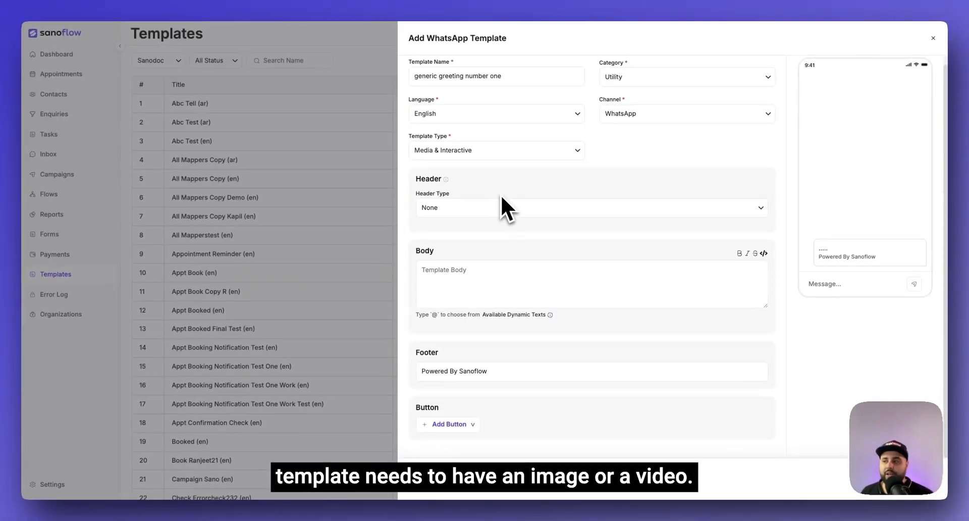
left_click(502, 205)
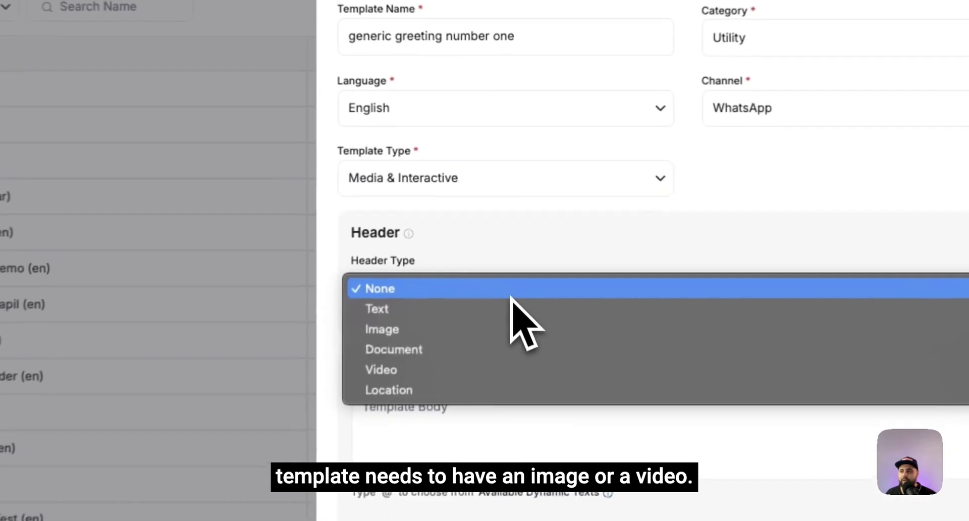
left_click(495, 266)
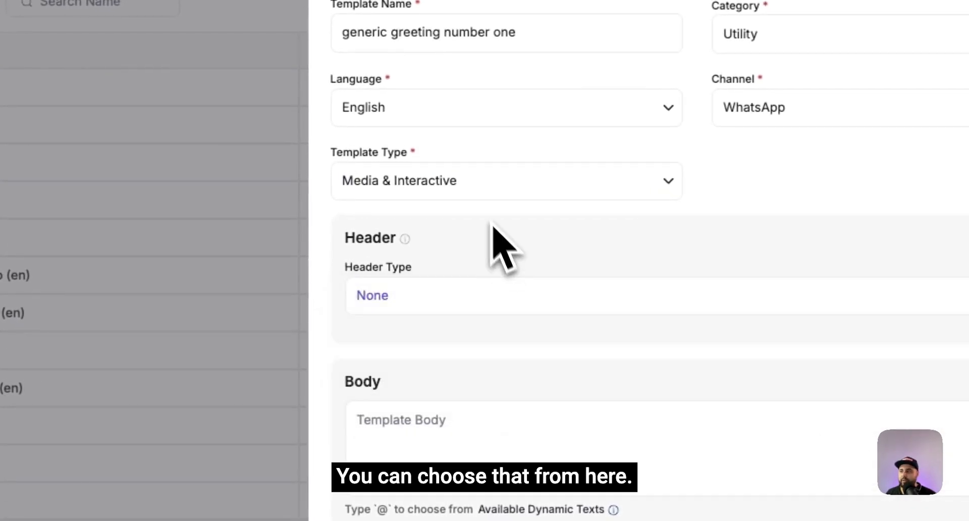
left_click(479, 183)
left_click(464, 165)
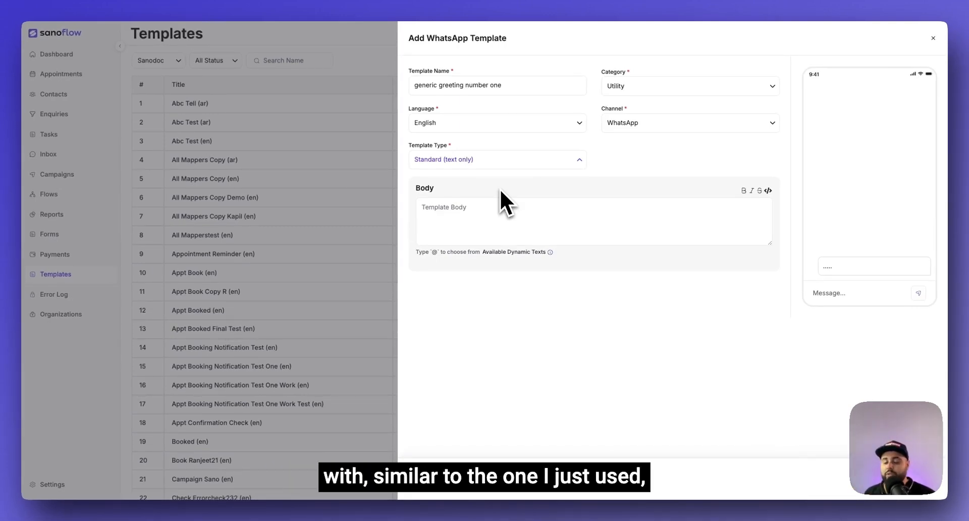
Step: Keep the Standard (text only) template type and begin the body with "Hi {{Data.FirstName}}," using the first-name dynamic text
left_click(448, 163)
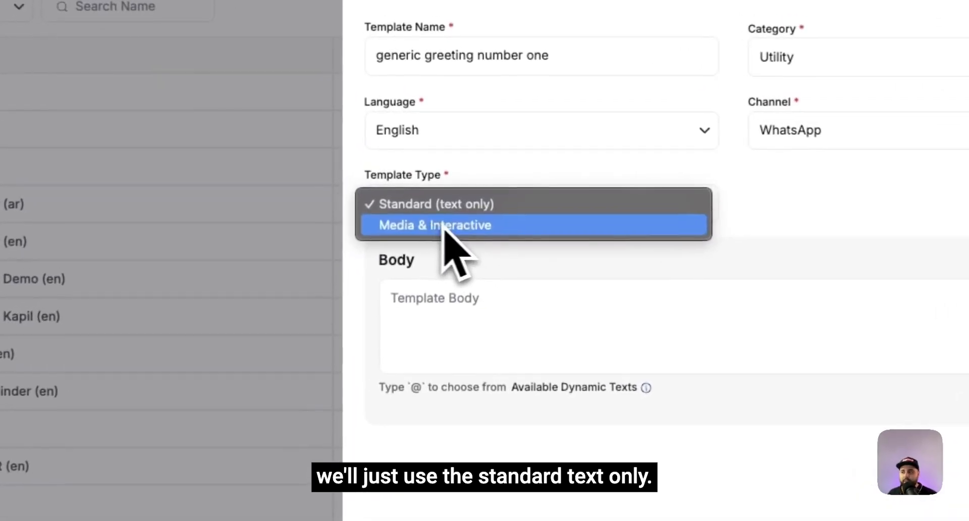
left_click(460, 247)
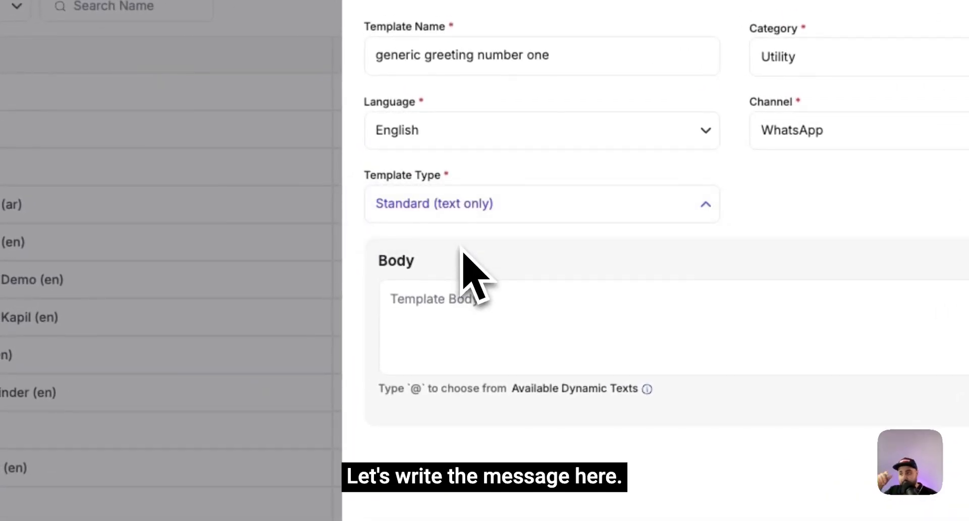
left_click(470, 298)
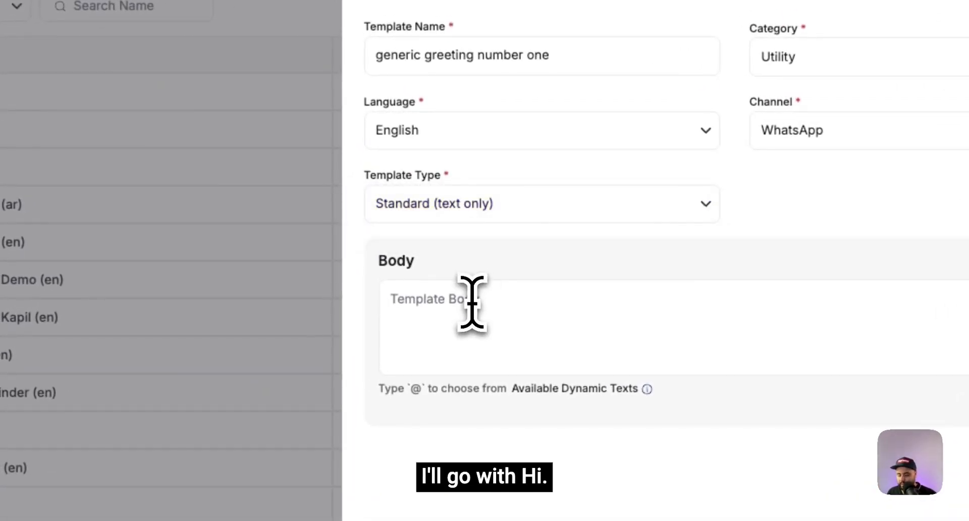
type("Hi")
type("@")
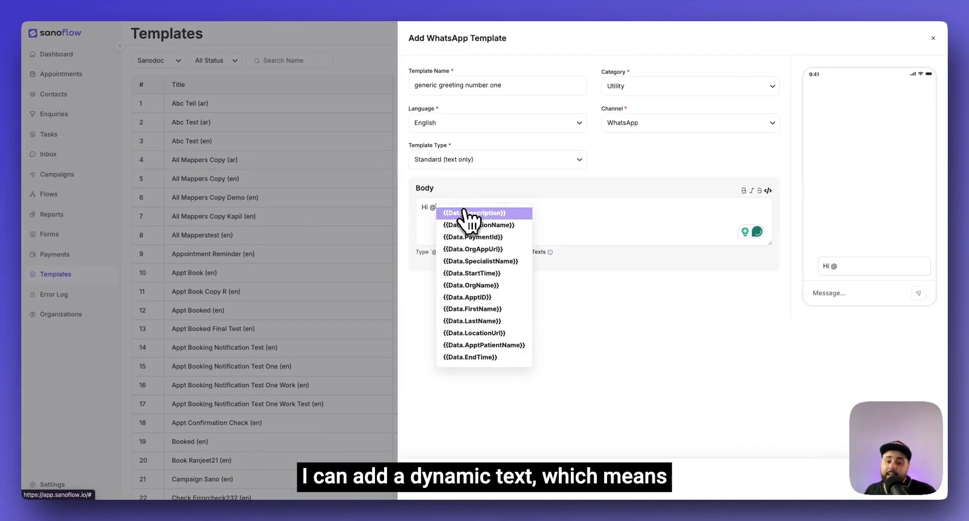
left_click(472, 308)
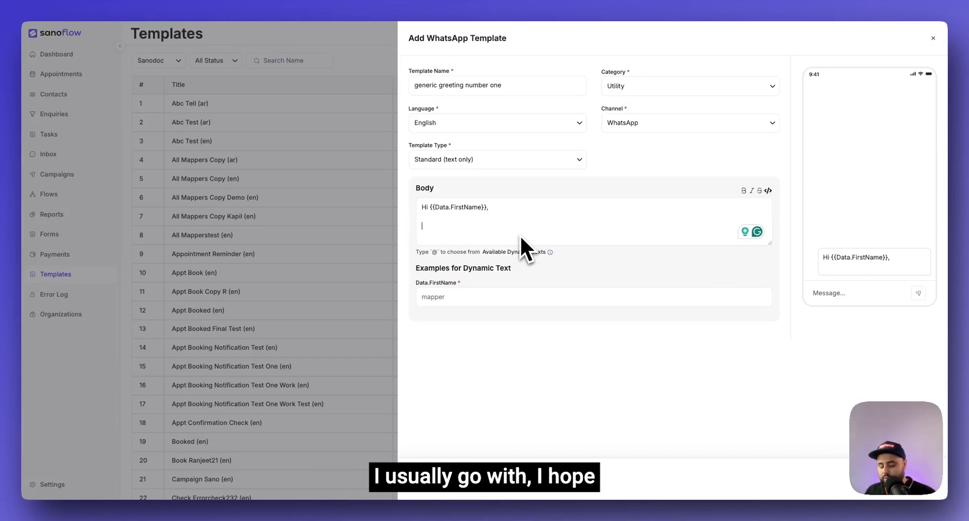
Step: Add a second body paragraph reading "I hope you're having a good day! {{Data.Description}}", ending with the description dynamic text
type("I hope you're")
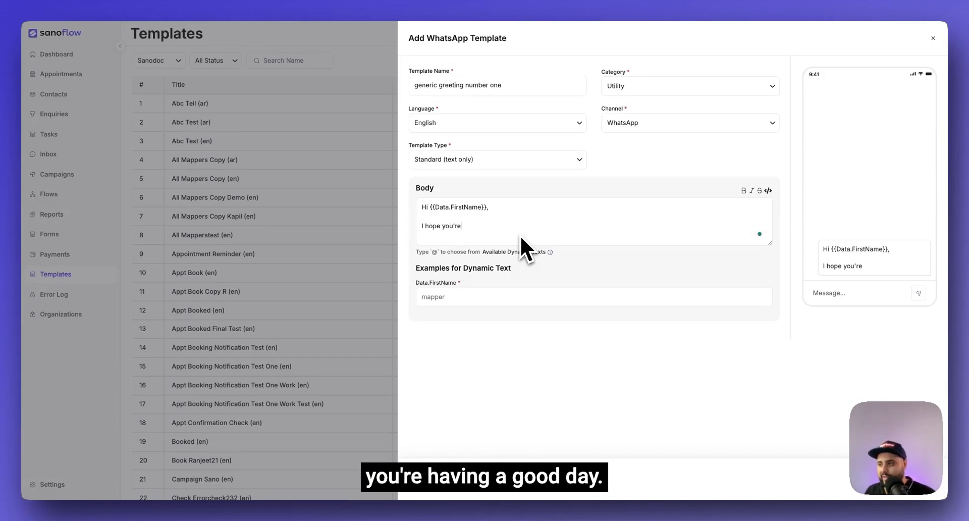
type(" having a good da")
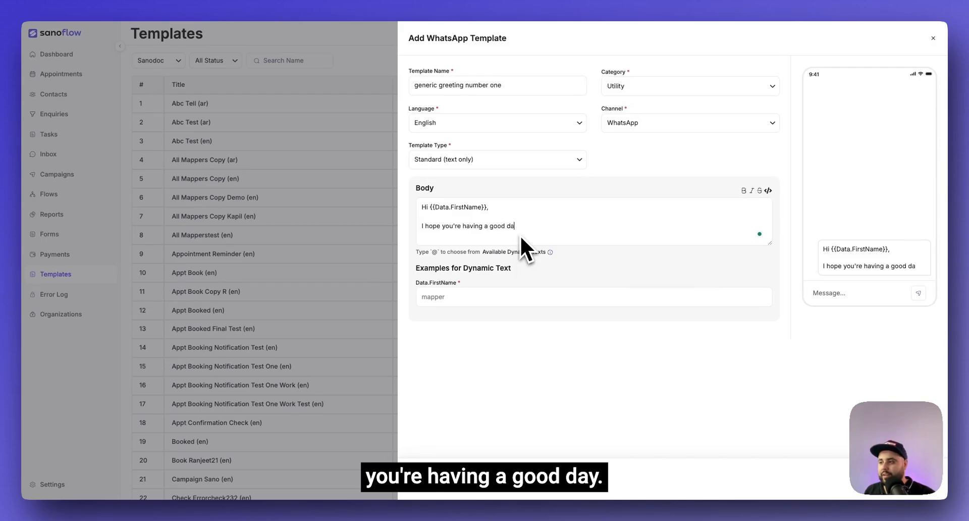
type("y! @")
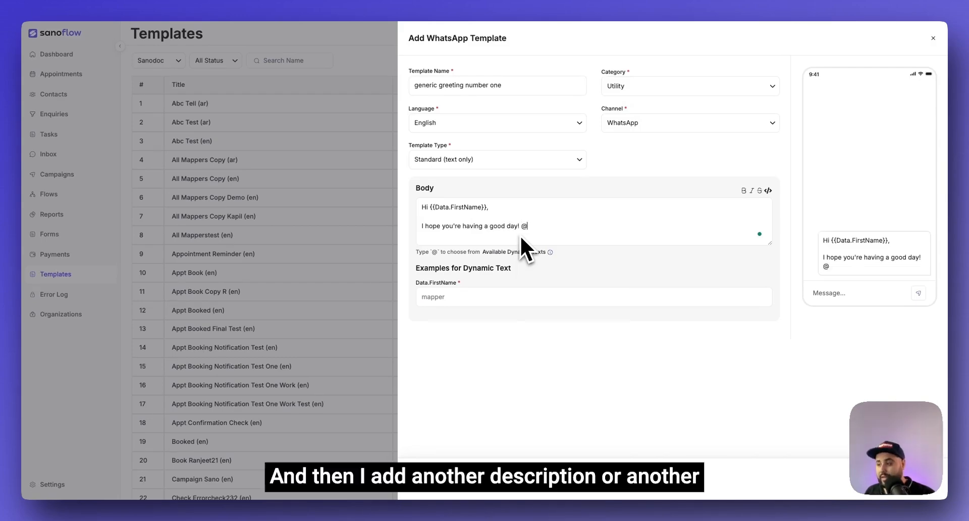
key("Return")
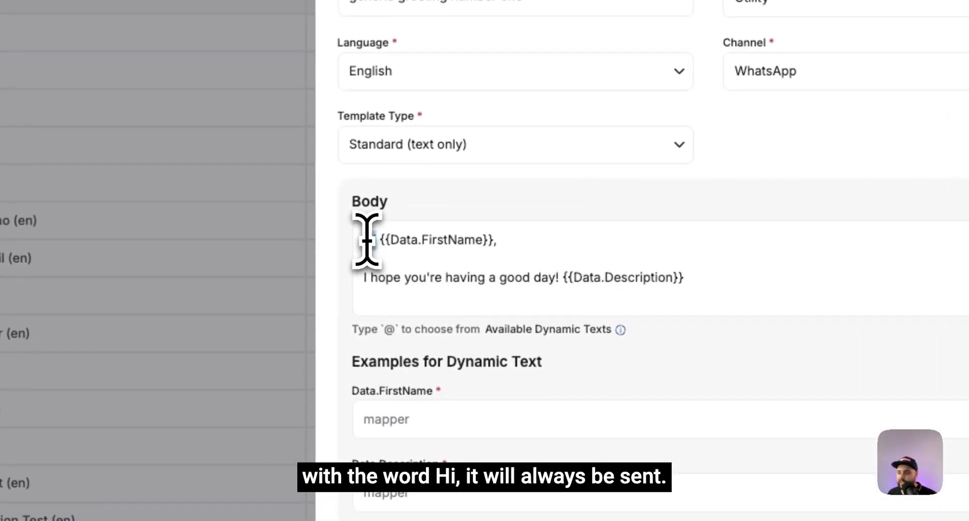
left_click_drag(363, 277, 558, 278)
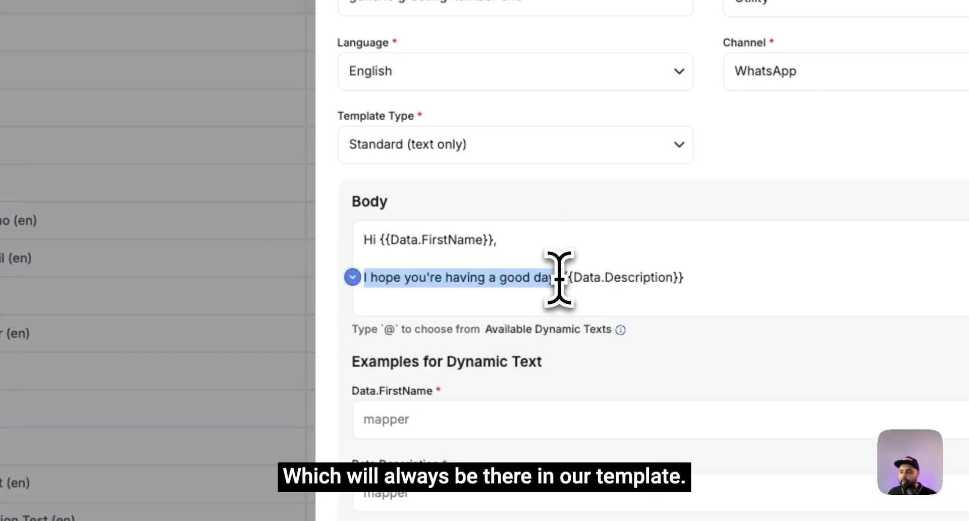
left_click(390, 239)
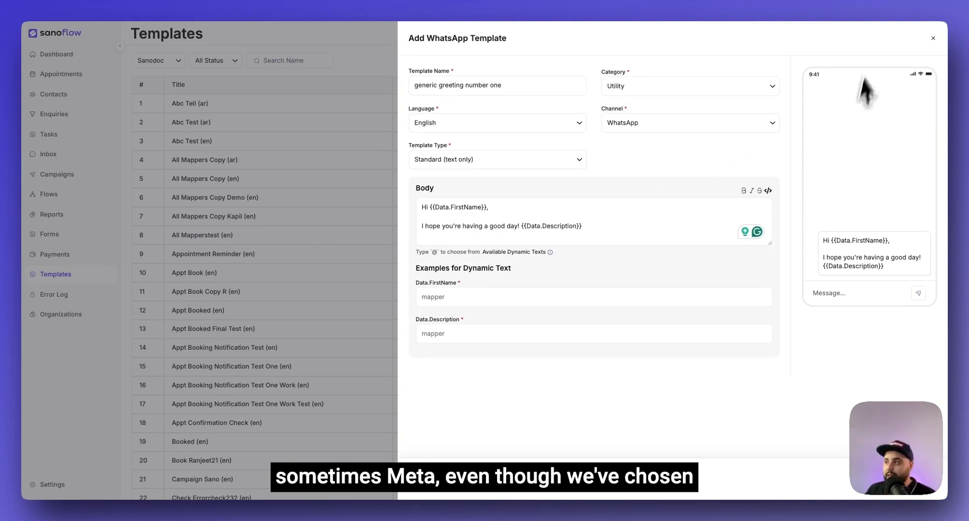
Step: Try Marketing as the template's category and switch it back to Utility
left_click(629, 85)
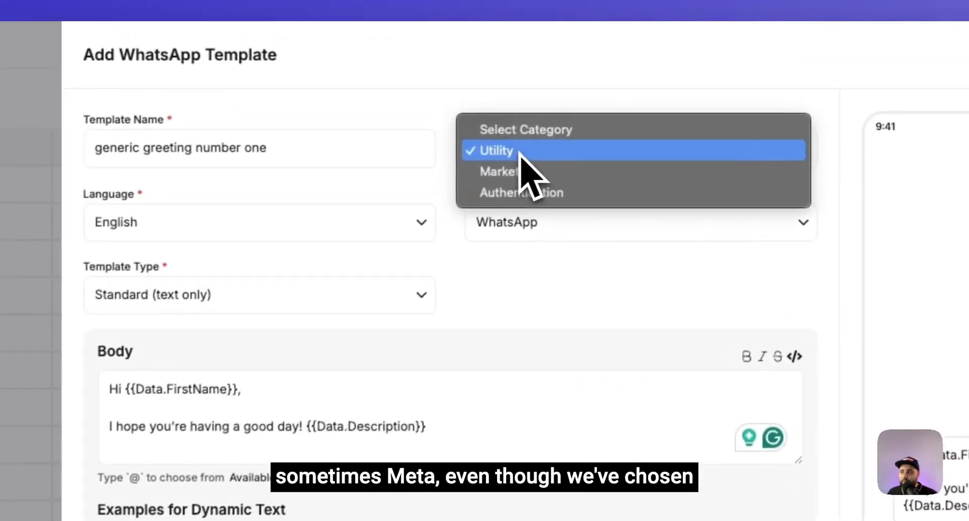
left_click(631, 90)
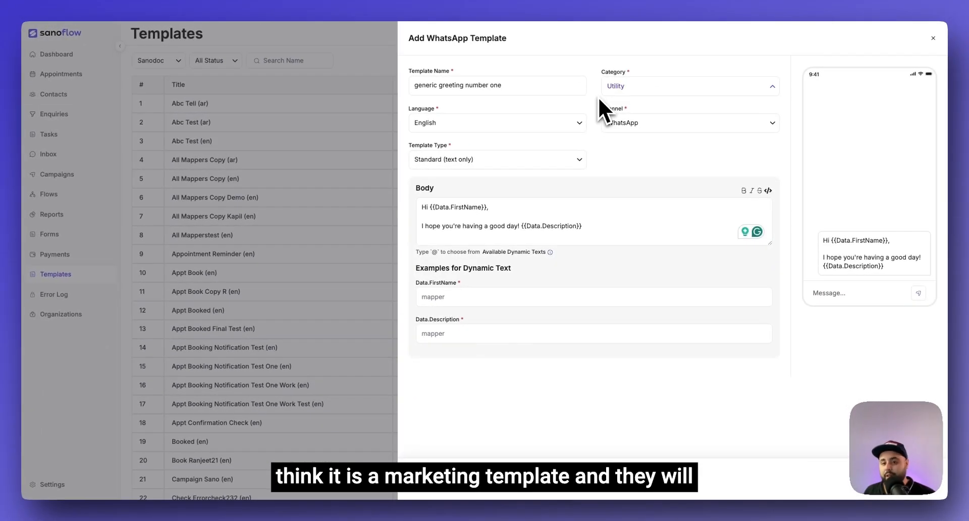
left_click(625, 94)
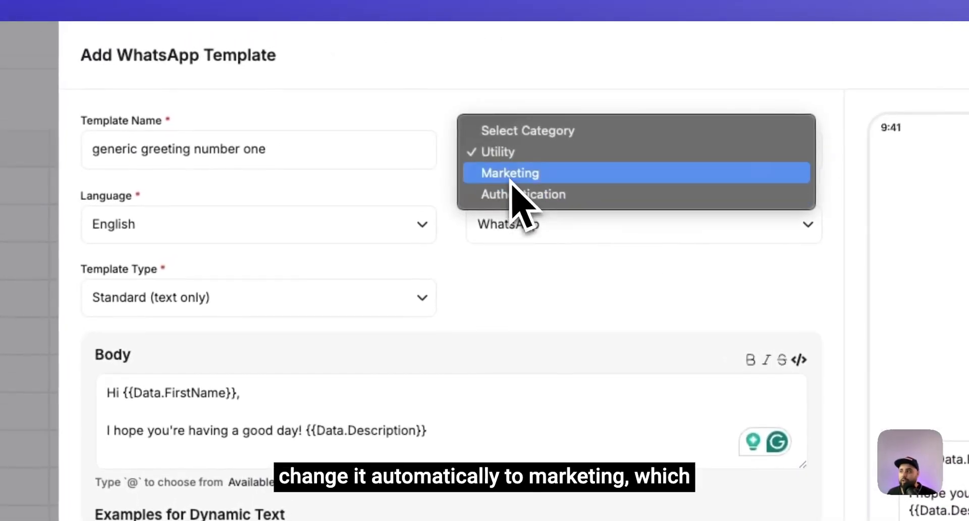
left_click(511, 180)
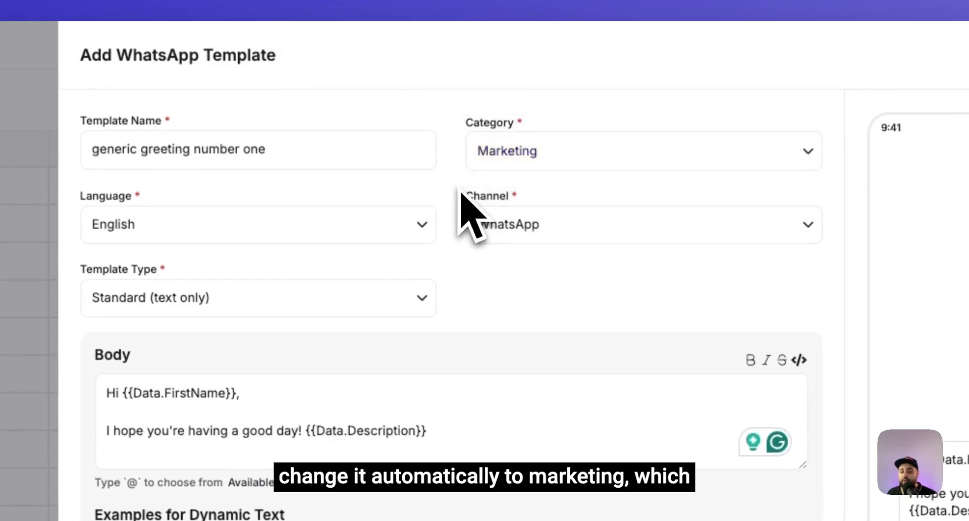
left_click(501, 147)
left_click(497, 135)
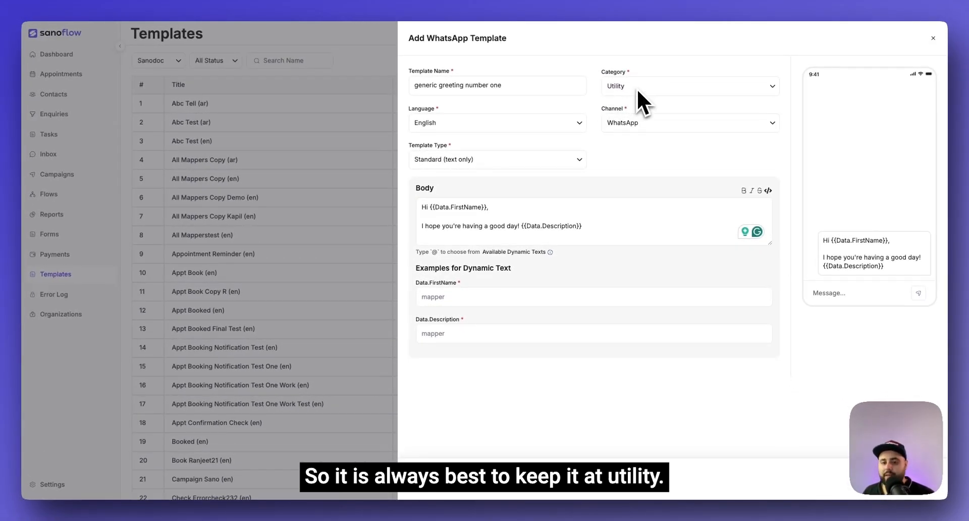
Step: Examine the fixed and dynamic text in the template body and the example fields required for each dynamic text
left_click_drag(425, 226, 449, 226)
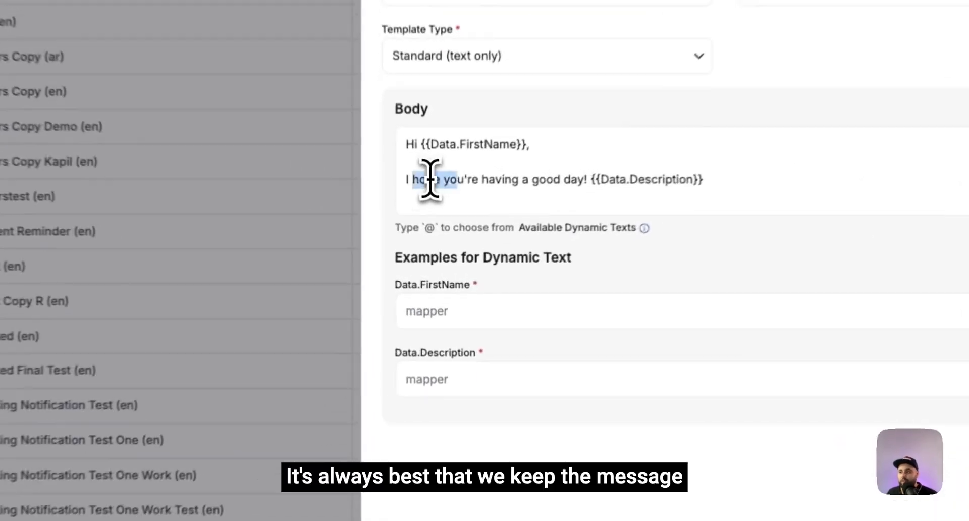
left_click_drag(429, 179, 553, 179)
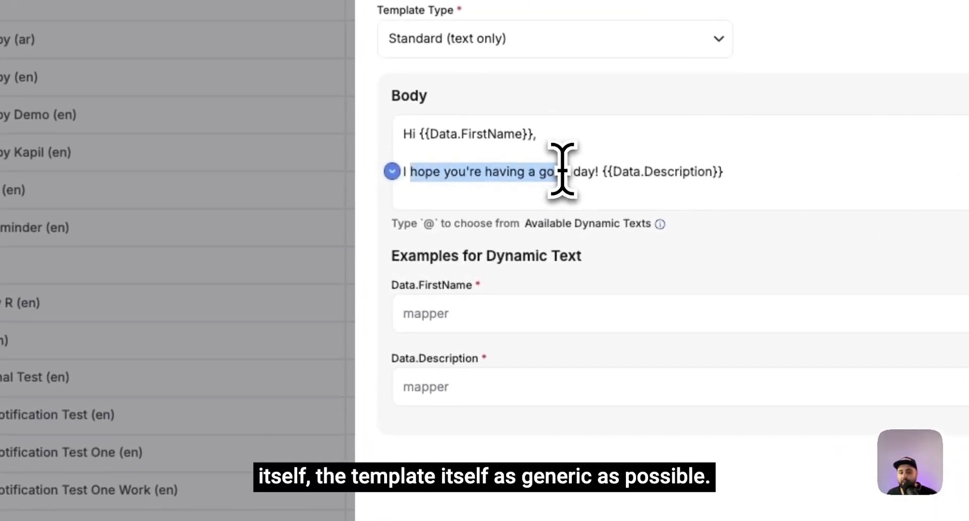
double_click(478, 147)
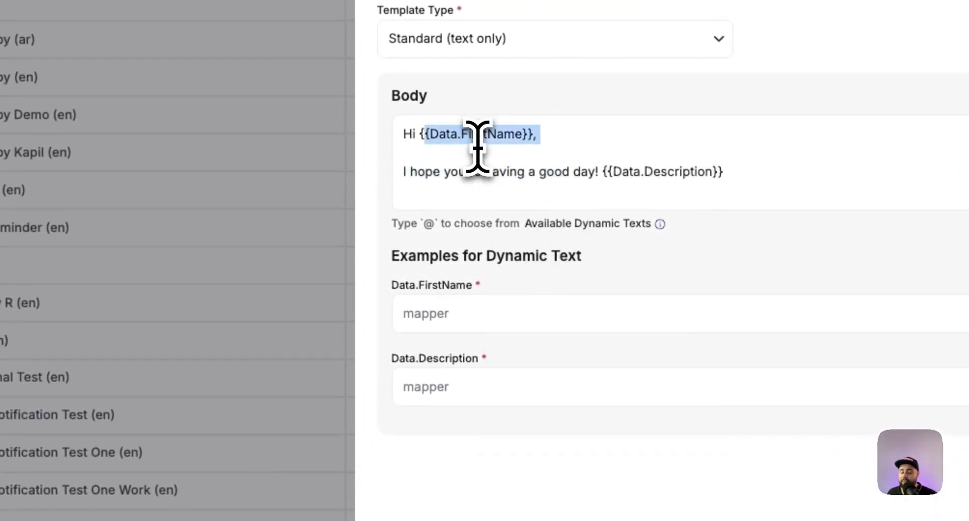
double_click(464, 141)
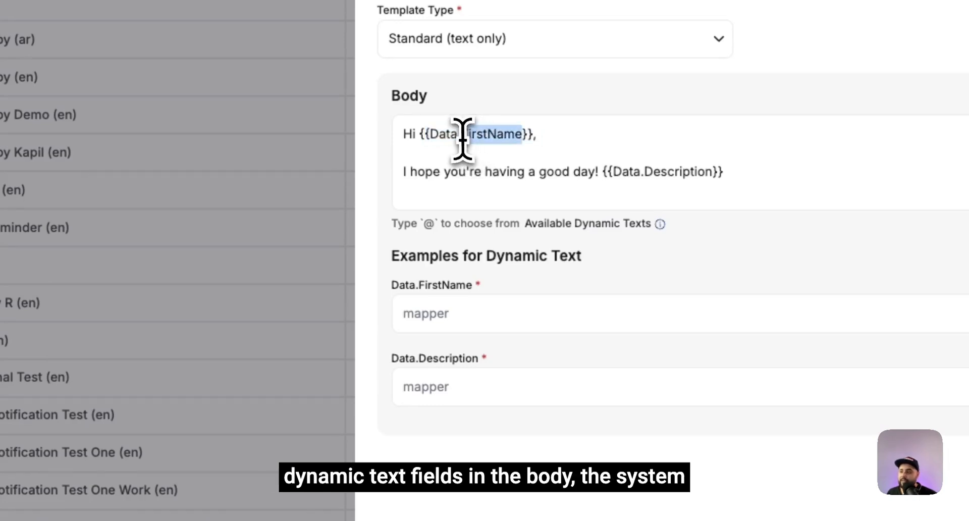
left_click(512, 152)
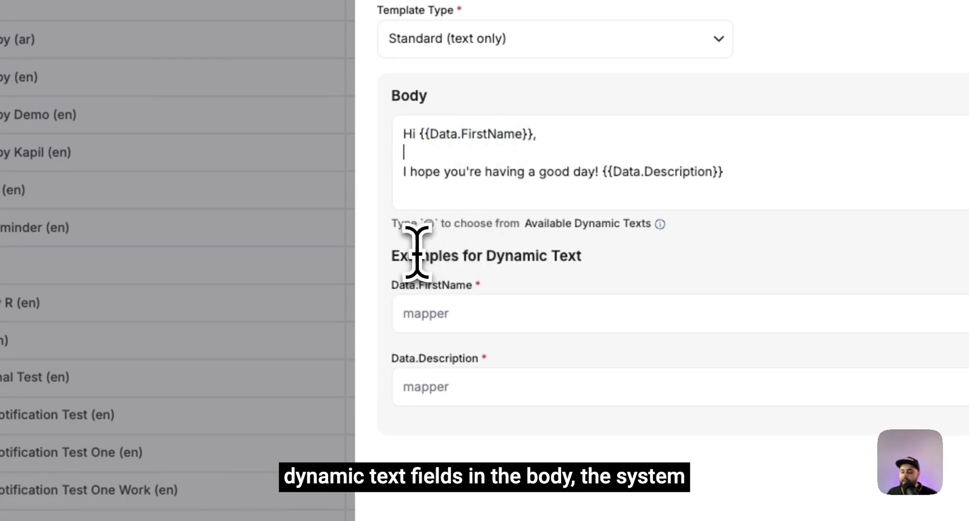
left_click_drag(392, 255, 559, 255)
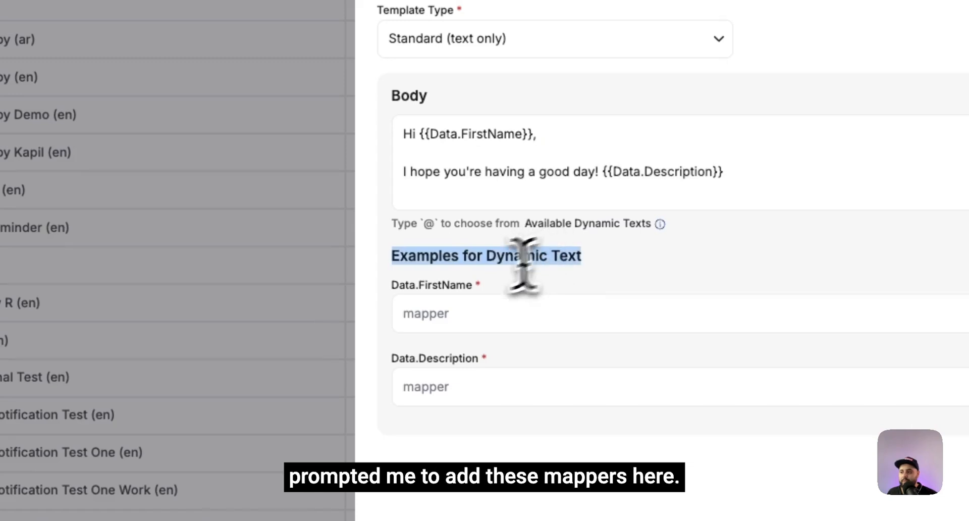
left_click(411, 303)
left_click(432, 386)
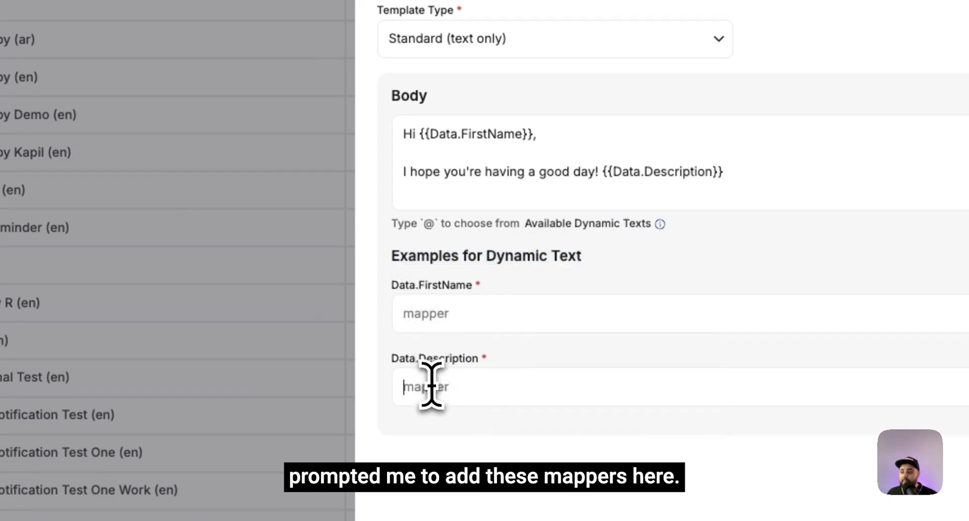
left_click(448, 314)
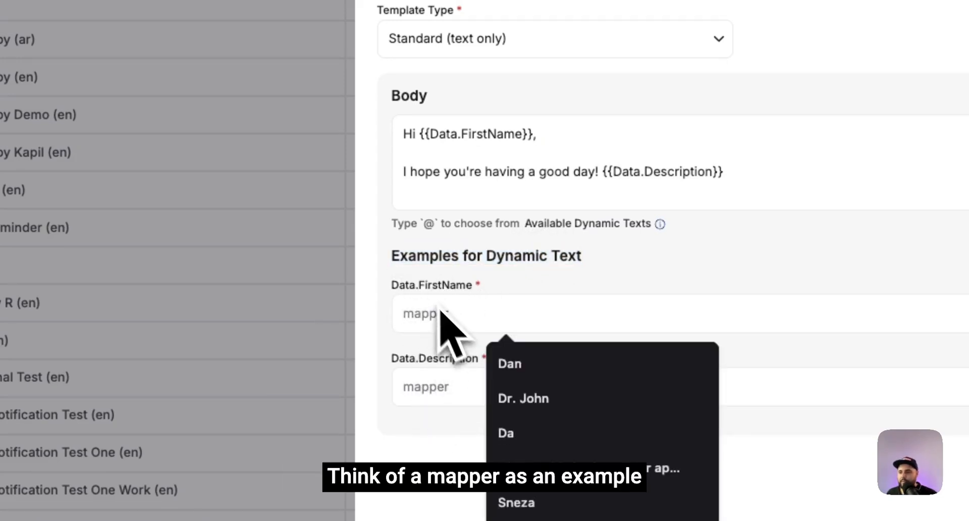
left_click(420, 263)
double_click(420, 263)
Step: Fill in the Data.FirstName example with a sample first name from the suggested entries
left_click(435, 317)
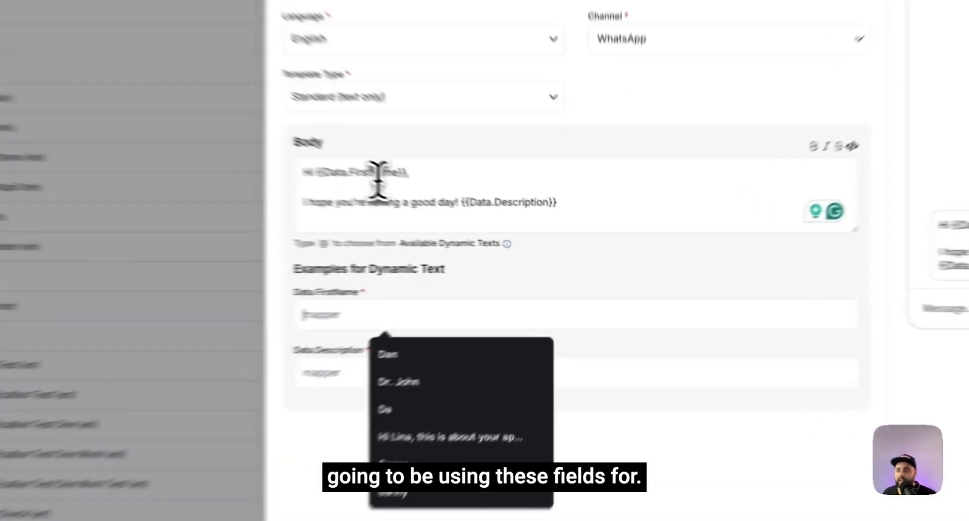
double_click(466, 207)
left_click(295, 335)
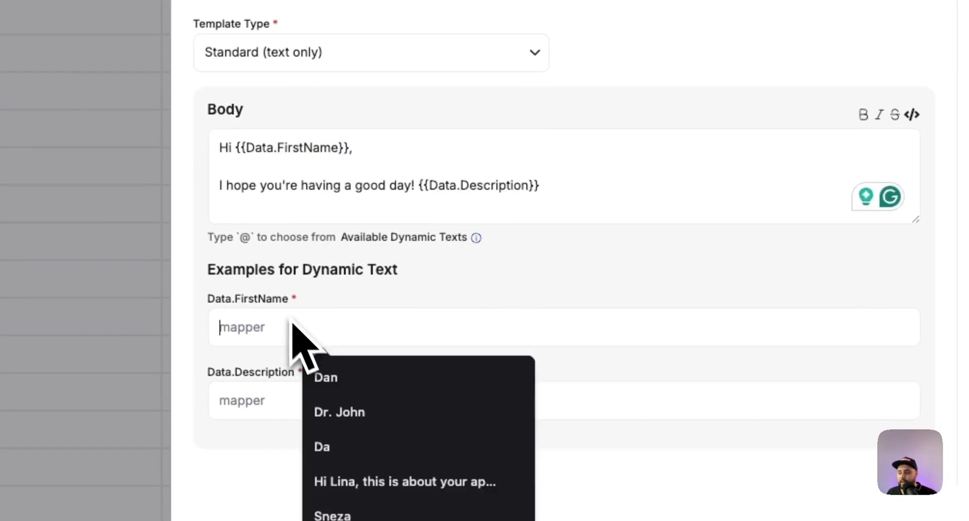
double_click(271, 299)
left_click(270, 314)
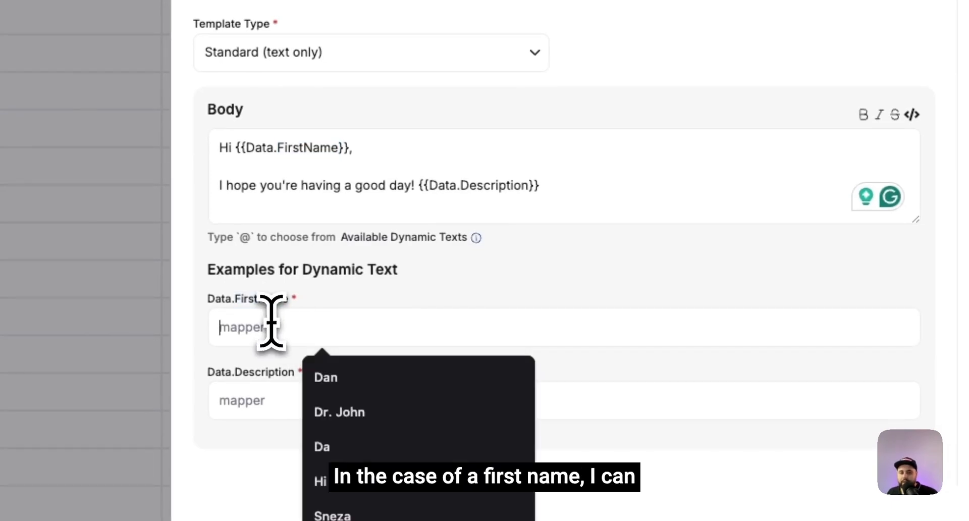
left_click(318, 378)
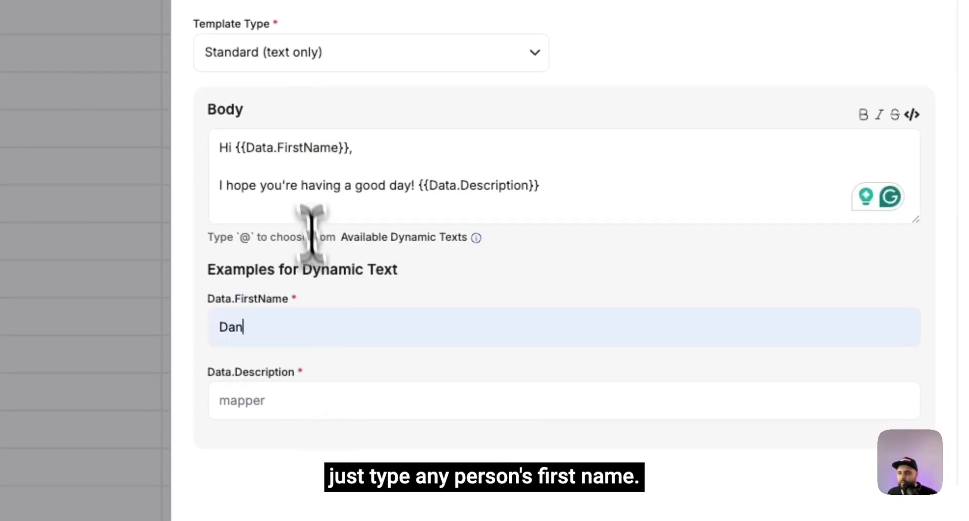
Step: Fill in the Data.Description example from a suggested entry, editing it to read "This is about your appointment today."
left_click_drag(701, 265, 739, 266)
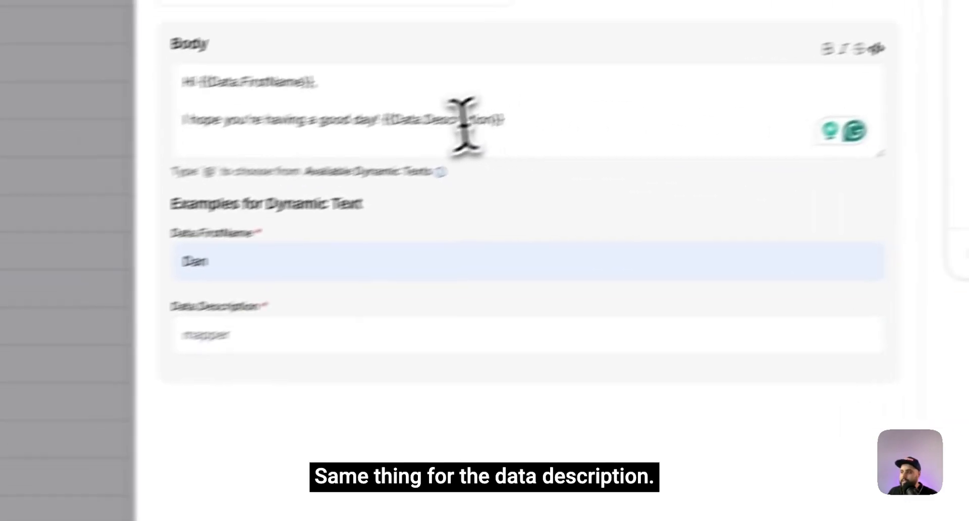
double_click(461, 123)
left_click(270, 339)
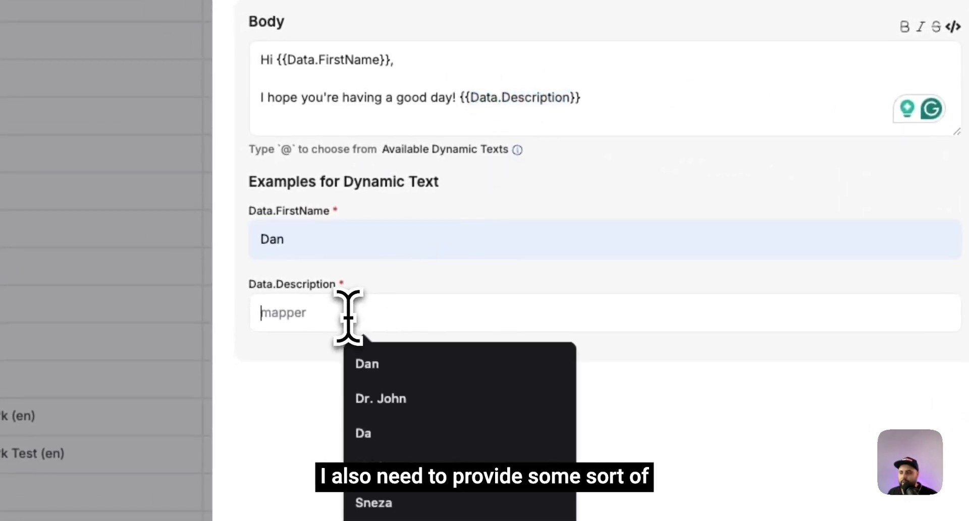
left_click(399, 467)
left_click_drag(320, 321, 222, 326)
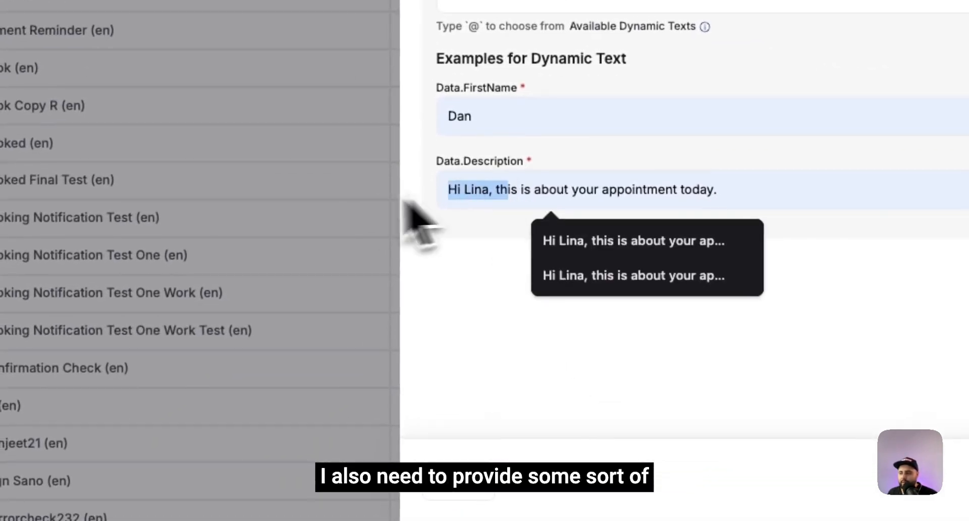
type("T")
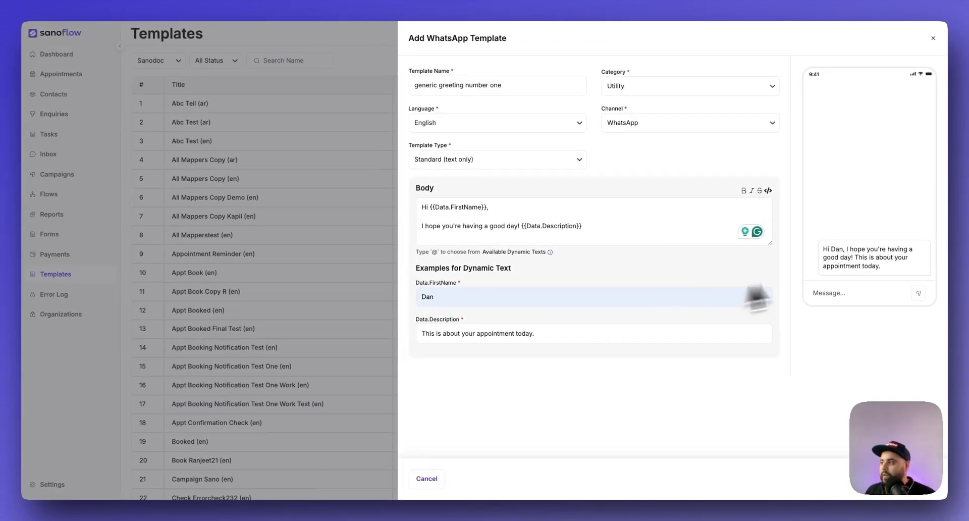
Step: Review the message preview with the example values filled in against the template body
left_click_drag(823, 249, 884, 267)
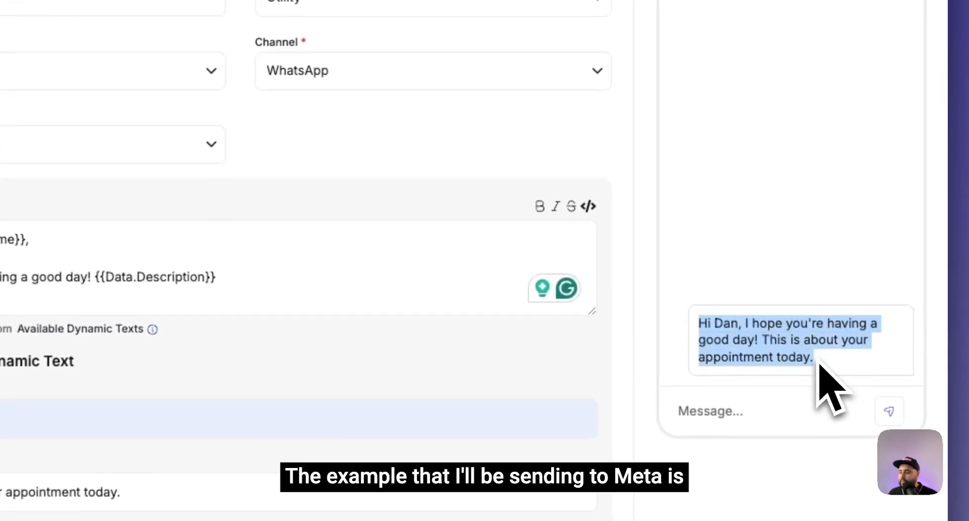
left_click_drag(258, 245, 655, 295)
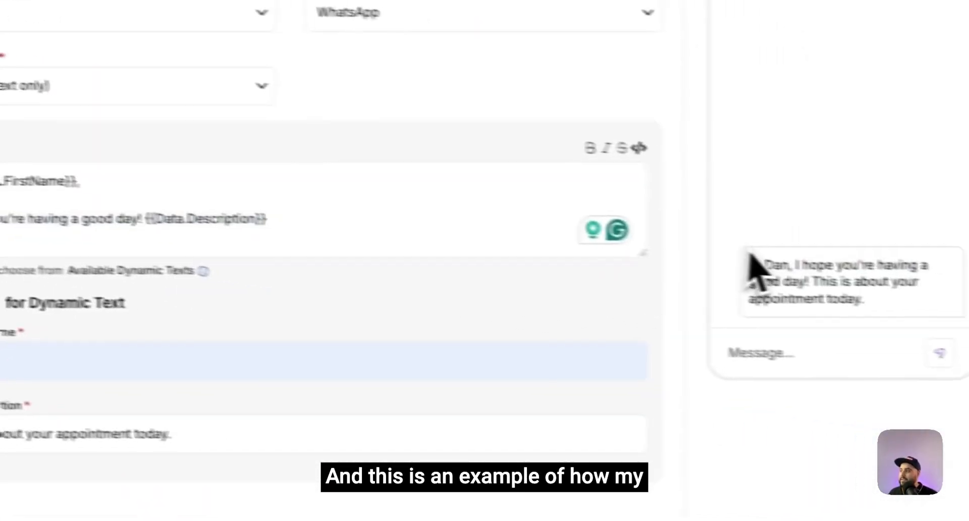
left_click_drag(749, 253, 830, 298)
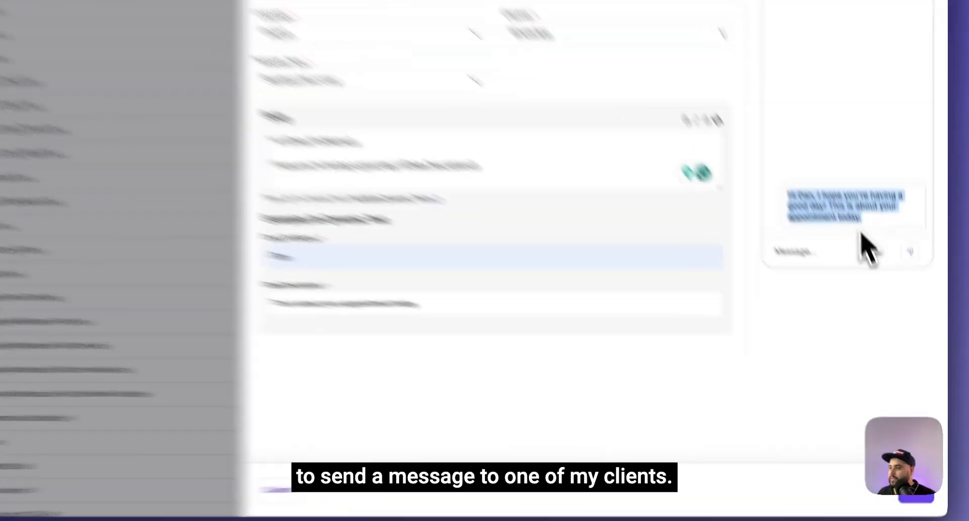
Step: Submit the finished generic greeting template for approval
left_click(786, 334)
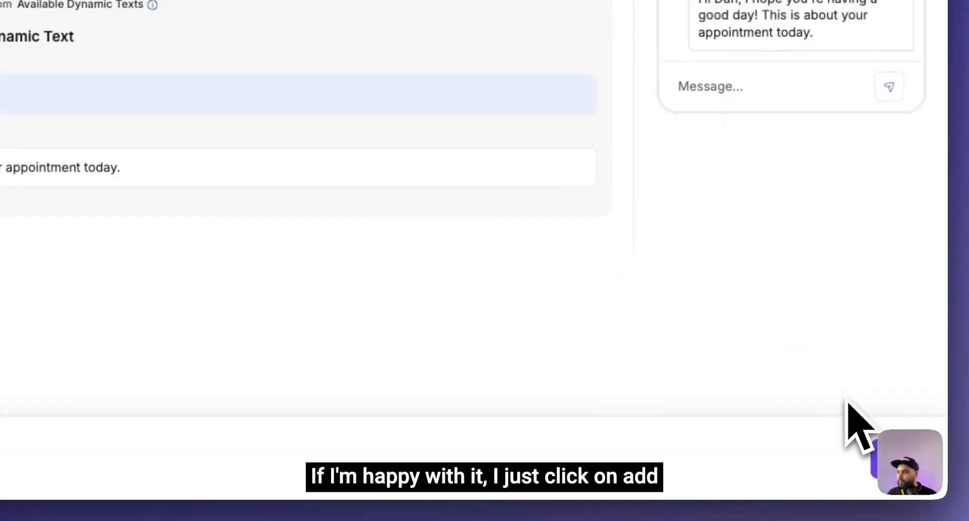
left_click(877, 470)
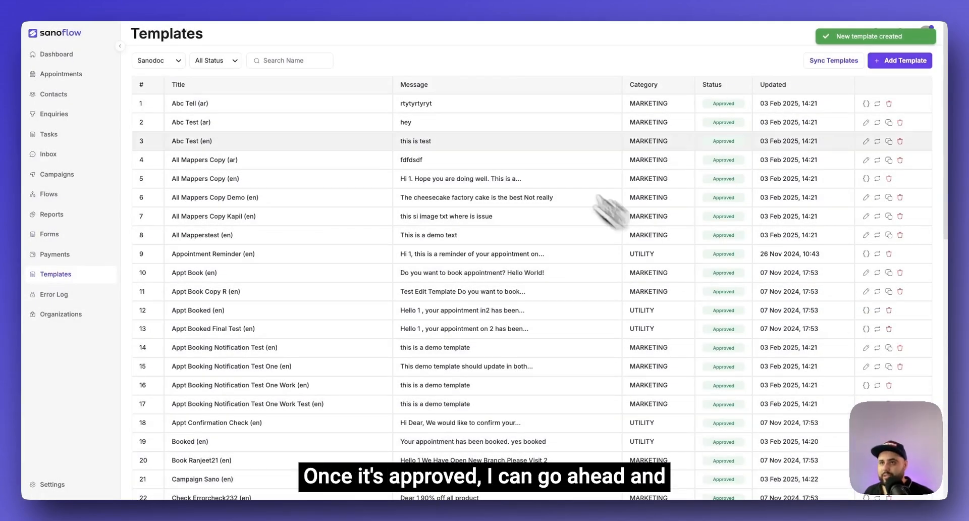
Step: List the WhatsApp channel's templates with 100 items per page
left_click(158, 61)
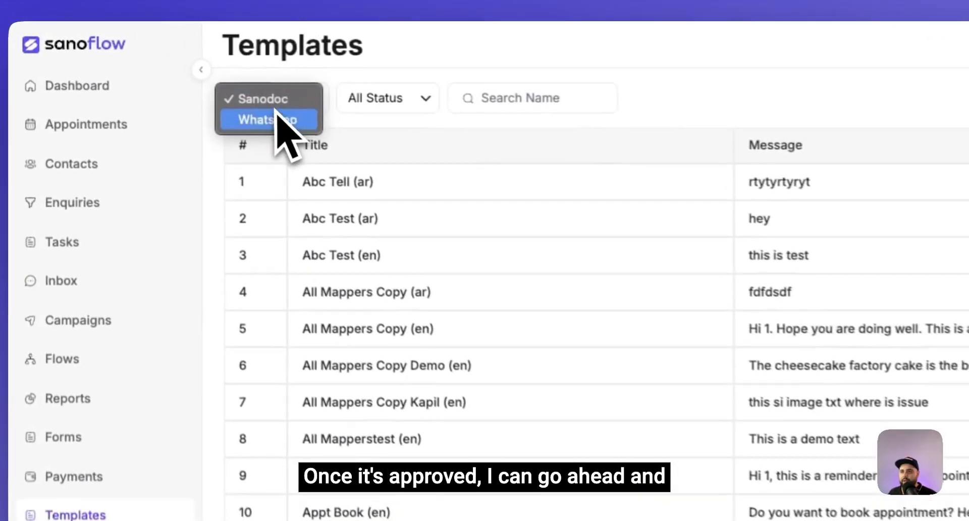
left_click(276, 120)
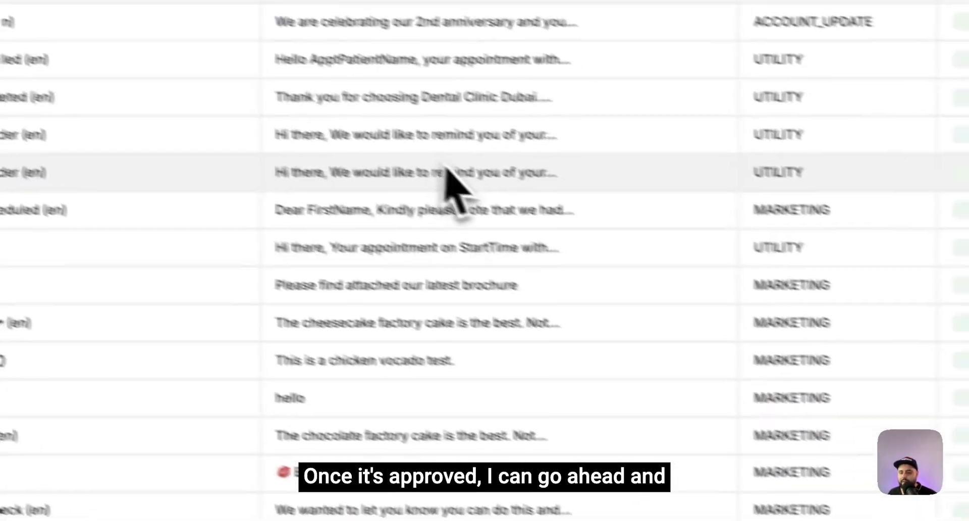
scroll(519, 228, "down", 5)
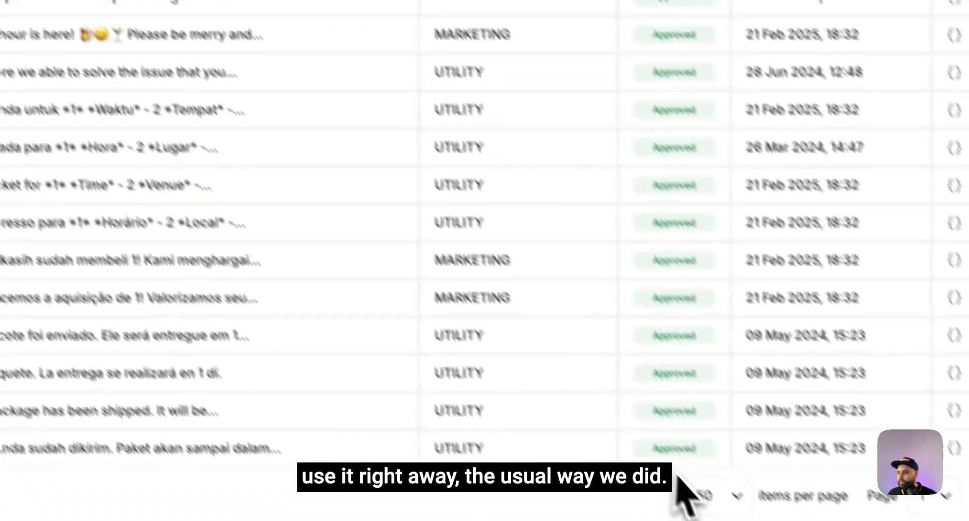
left_click(705, 495)
left_click(709, 517)
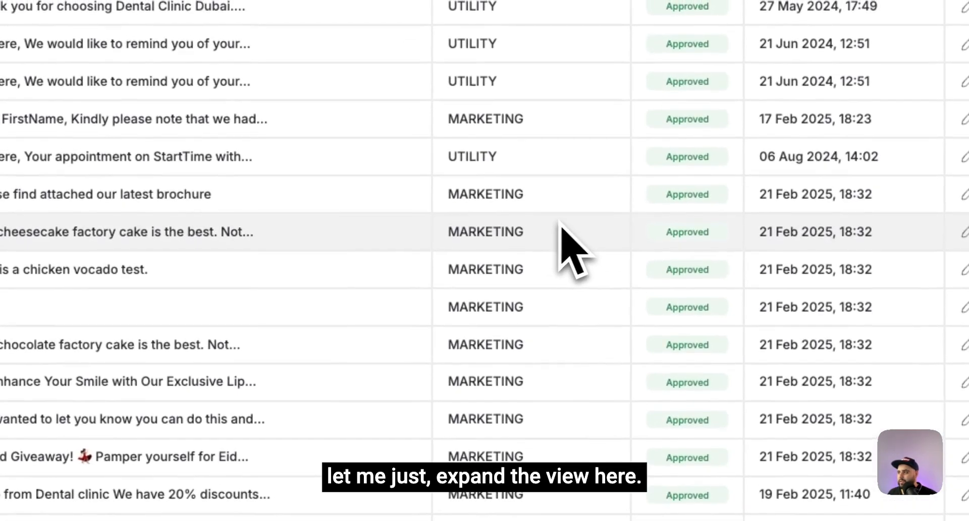
scroll(560, 247, "down", 10)
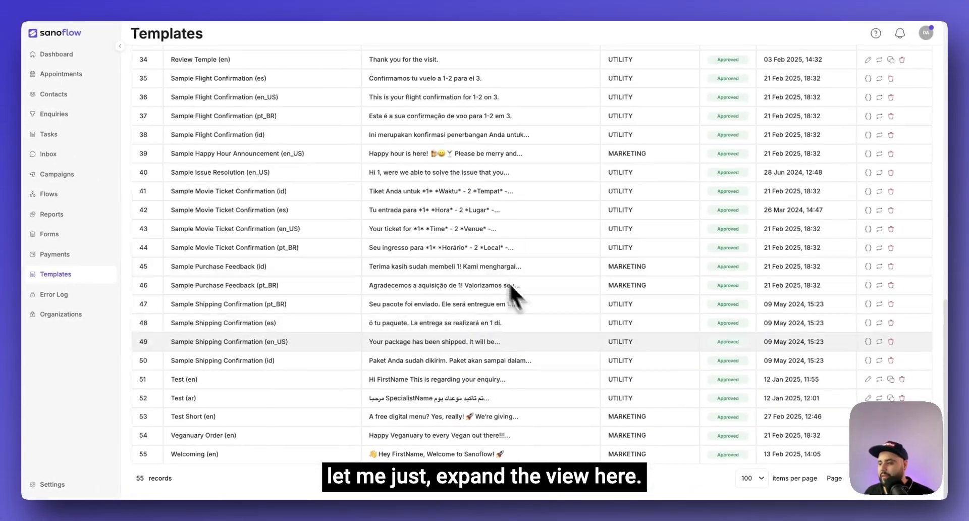
Step: Find the Generic Greeting Number One template in the list and check its approval status
scroll(644, 332, "up", 6)
scroll(647, 332, "up", 1)
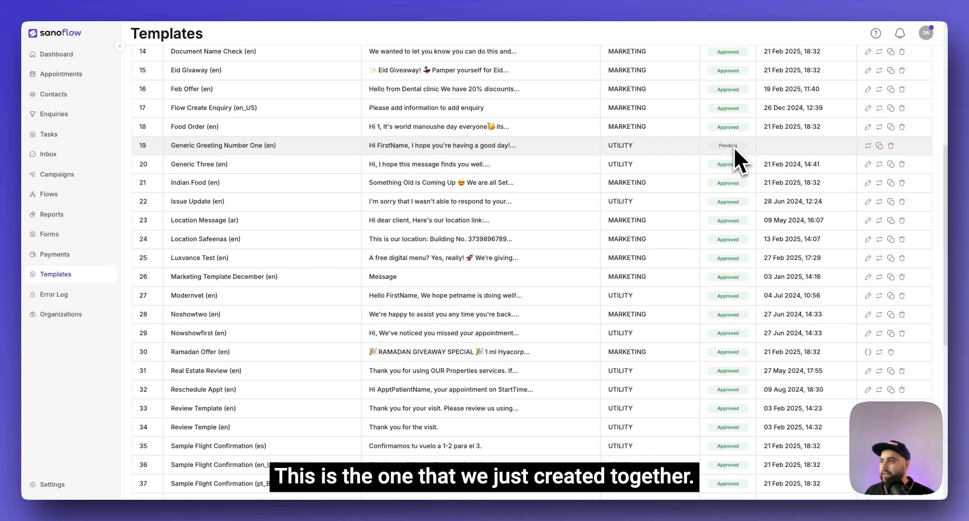
scroll(731, 152, "up", 5)
scroll(735, 371, "down", 2)
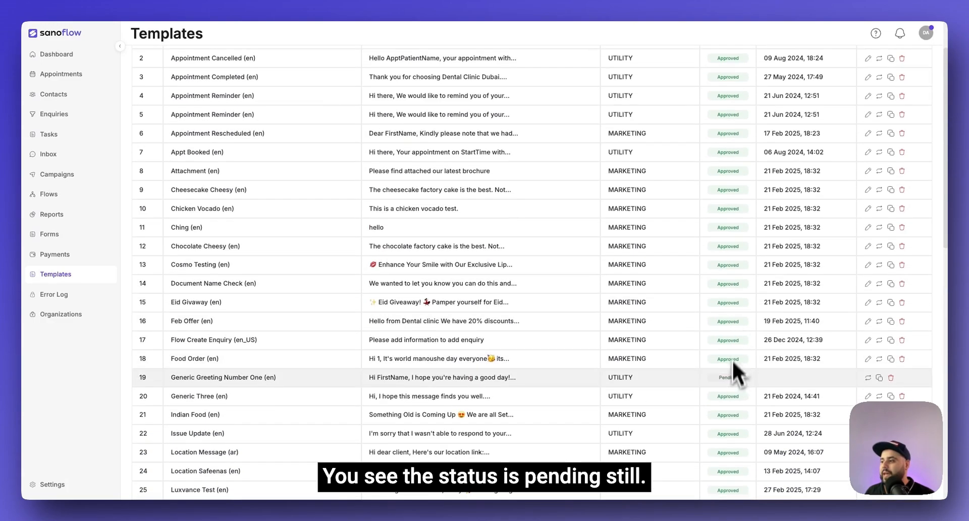
scroll(735, 378, "up", 2)
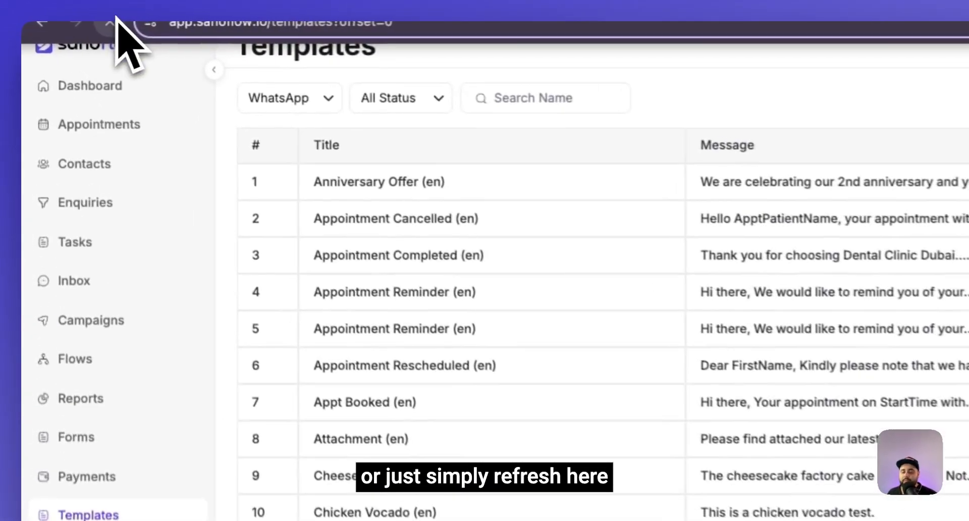
Step: Reload the templates page, filter it to the WhatsApp channel again and recheck the Generic Greeting Number One status
left_click(72, 21)
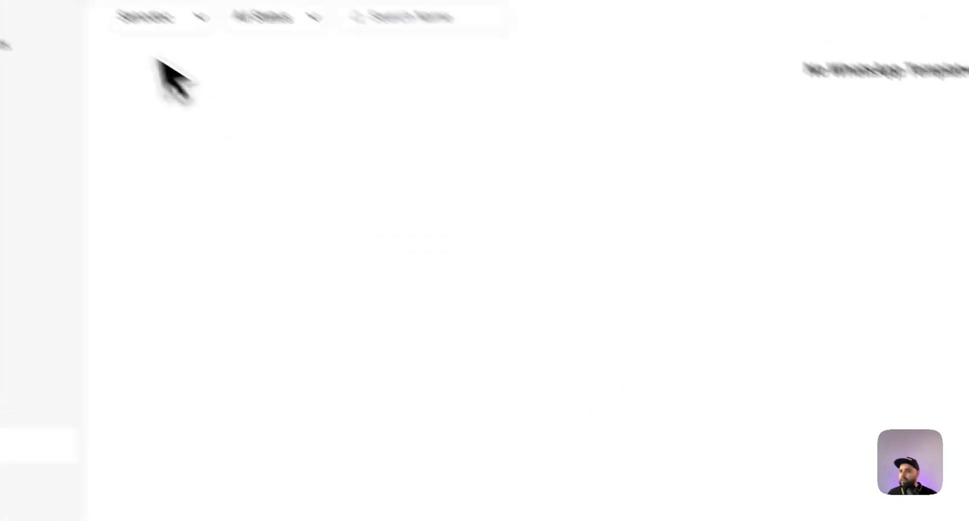
left_click(151, 18)
left_click(147, 38)
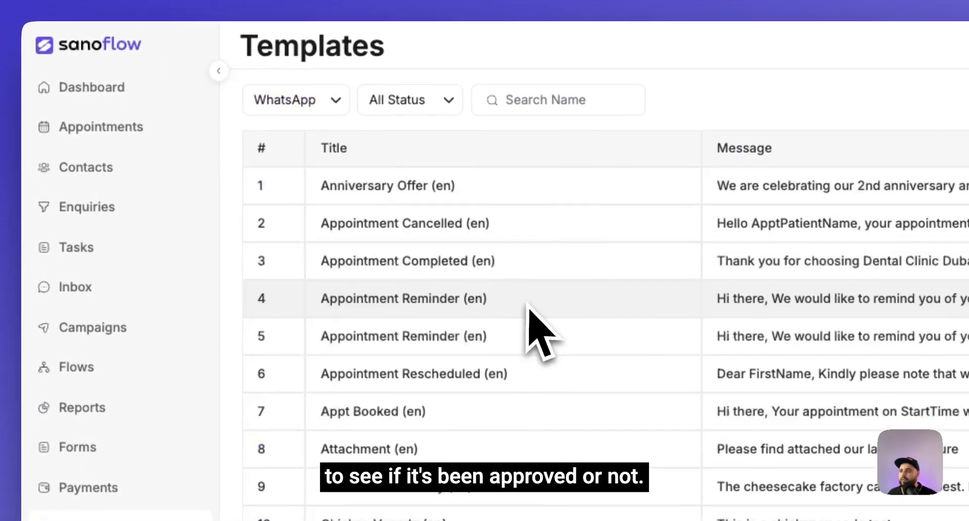
scroll(498, 275, "down", 5)
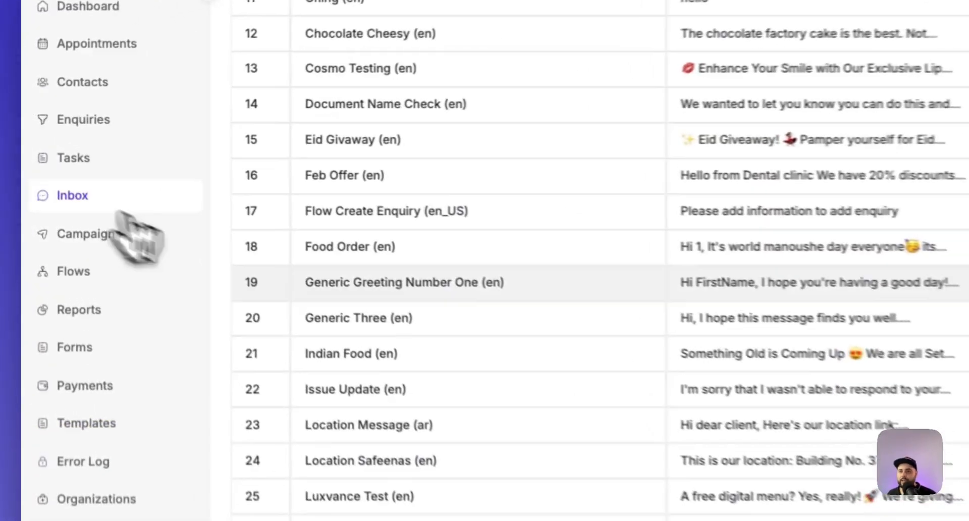
Step: Start a new template message from the inbox and select the existing contact by searching for the phone number
left_click(49, 154)
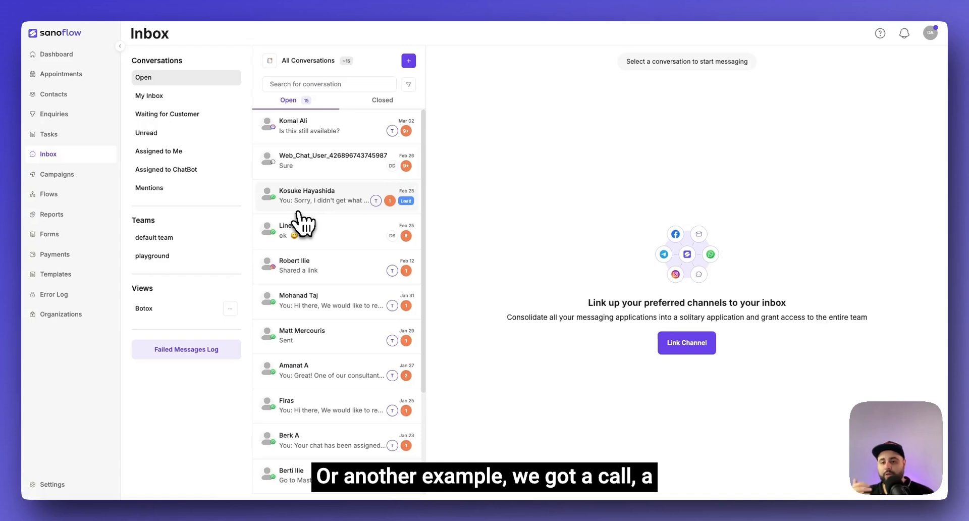
left_click(408, 61)
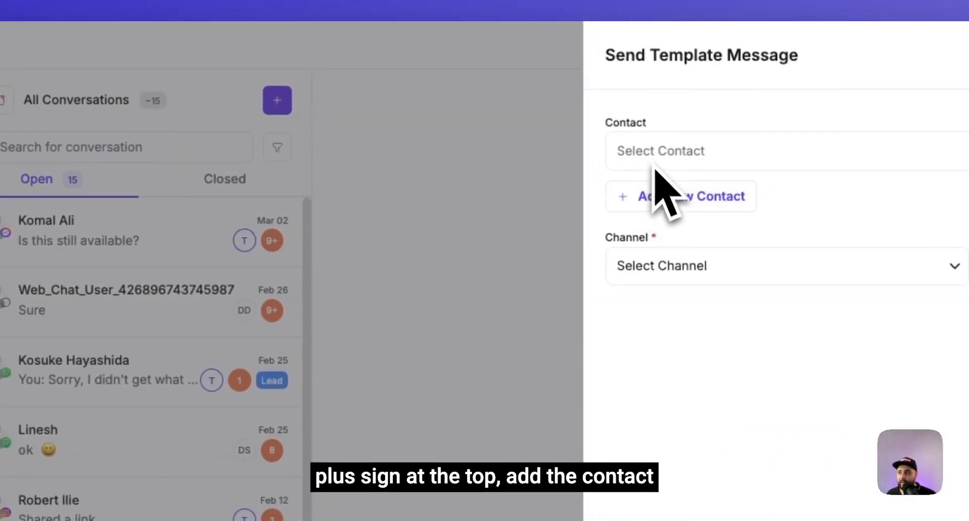
left_click(654, 147)
type("524")
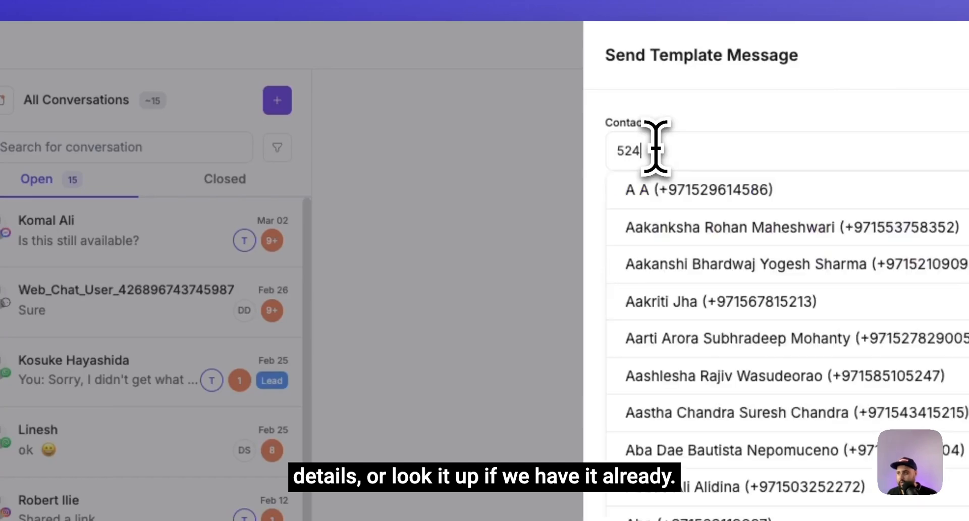
type("00")
left_click(677, 190)
Step: Choose WhatsApp as the message channel and Generic Greeting Number One as the template
left_click(690, 198)
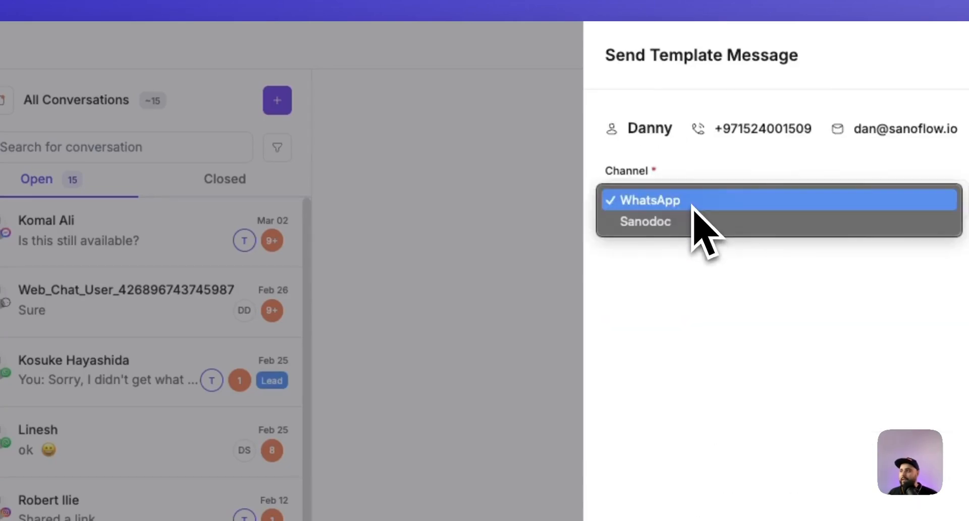
left_click(691, 202)
left_click(722, 278)
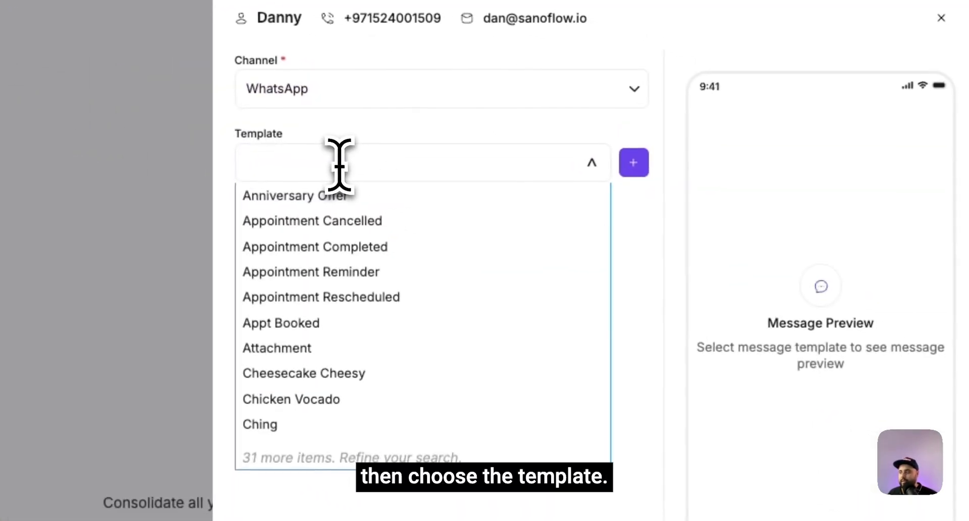
type("num")
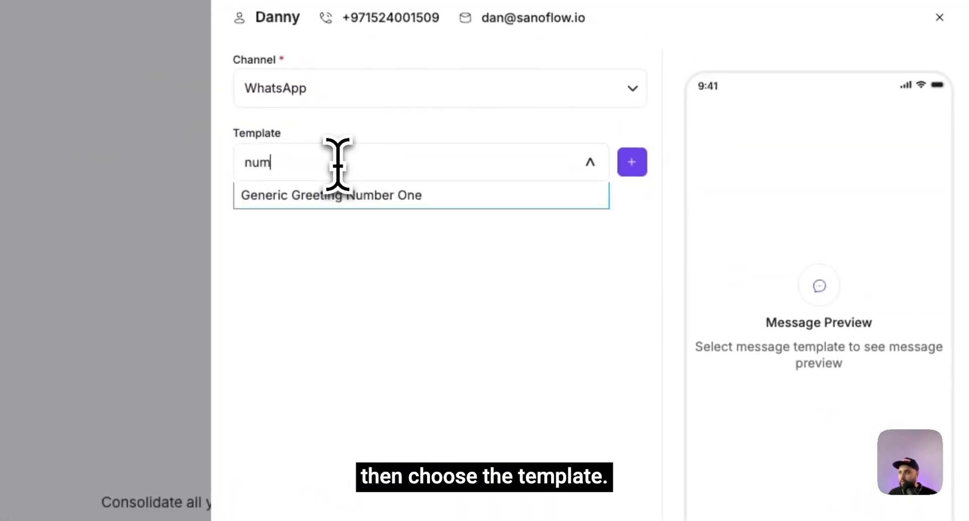
left_click(364, 196)
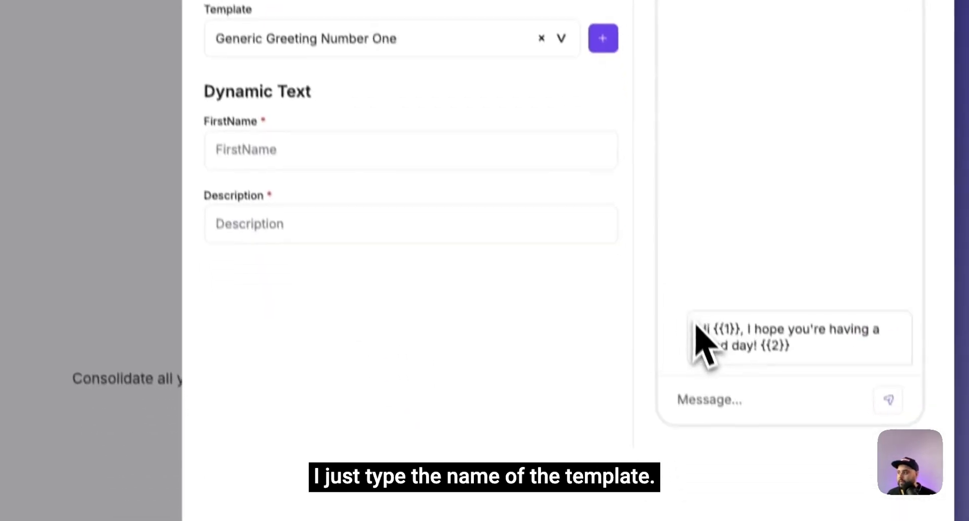
Step: Review the template's message preview and fill in the FirstName dynamic text with the contact's first name
left_click_drag(697, 328, 891, 379)
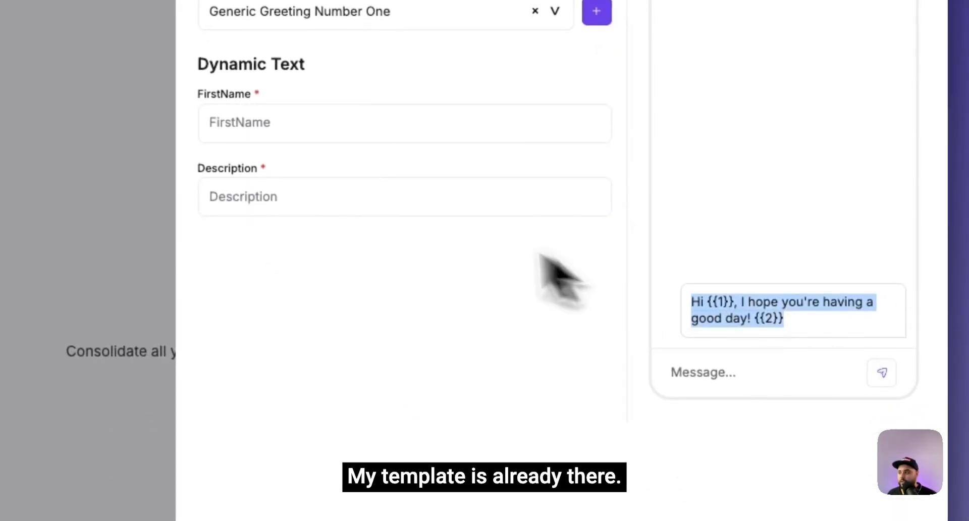
left_click(419, 207)
type("Dan")
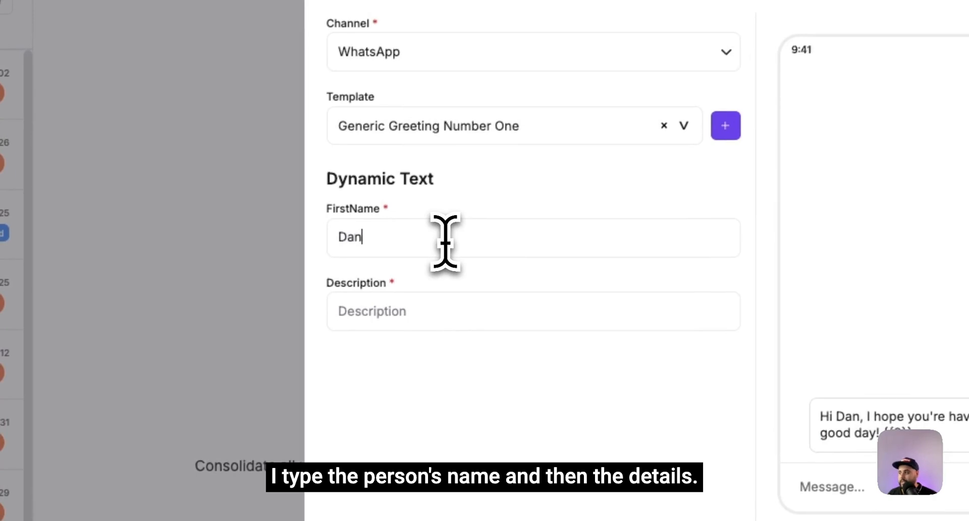
left_click(426, 309)
type("T")
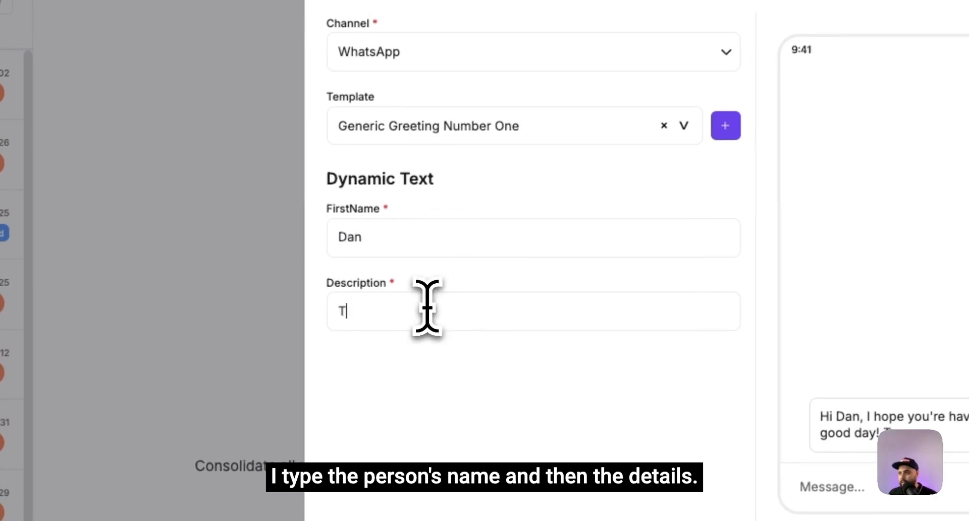
key("BackSpace")
type("This is our l")
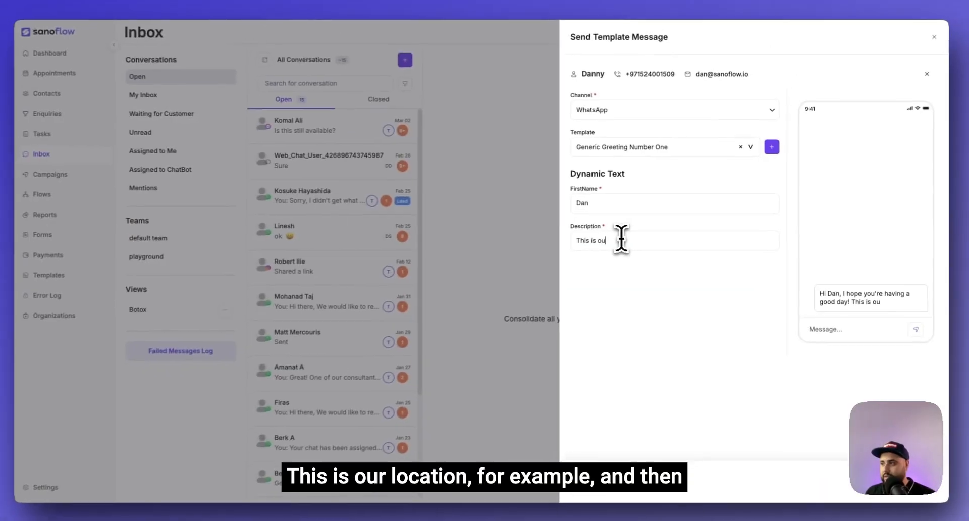
type("ocation")
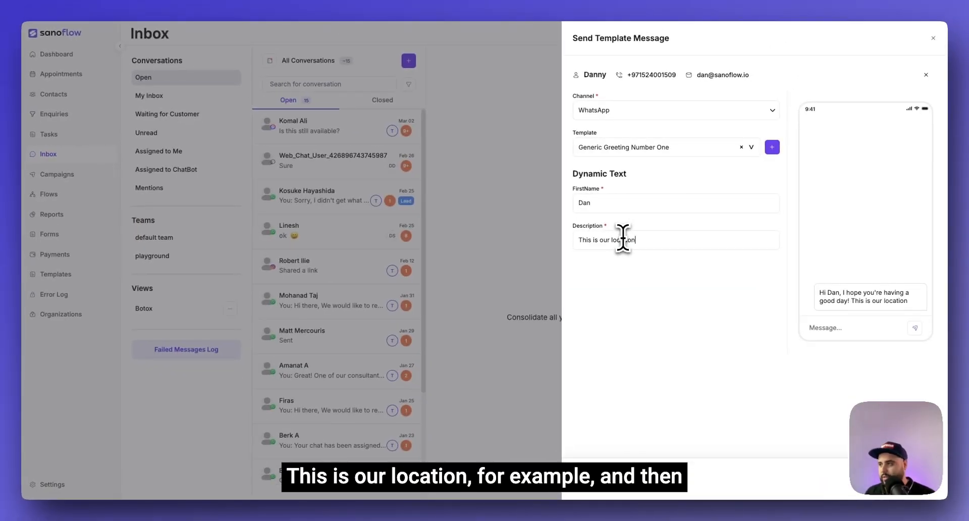
type(": www")
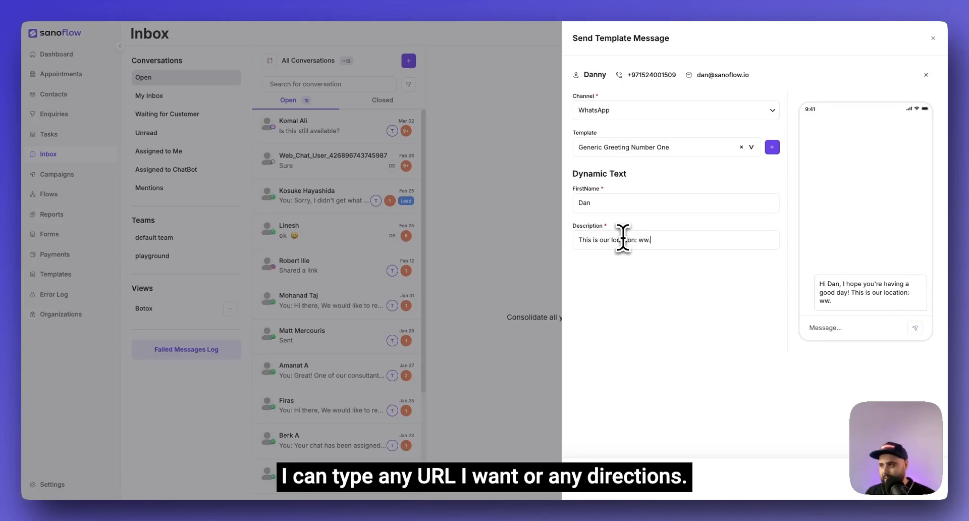
type(".sanoflow.io")
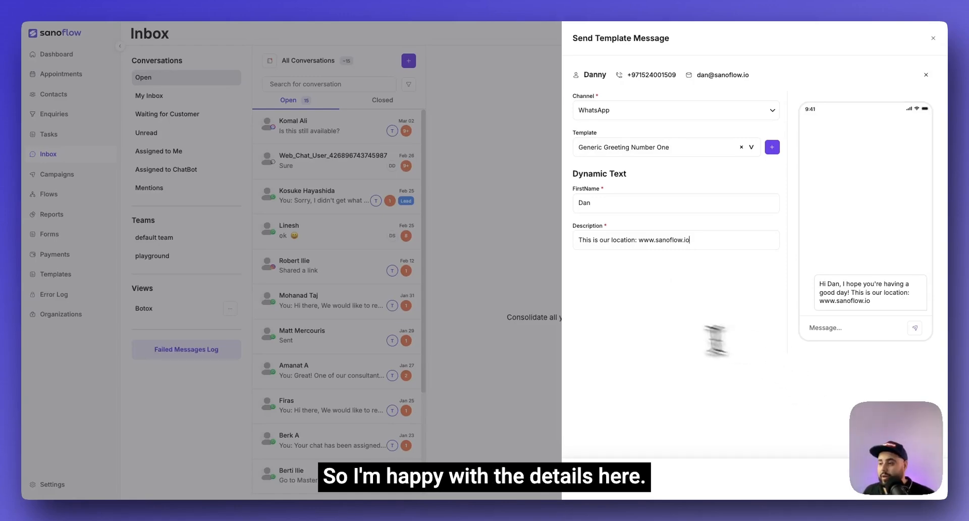
Step: Send the template message and show the Waiting for Customer conversations to find it
left_click(909, 478)
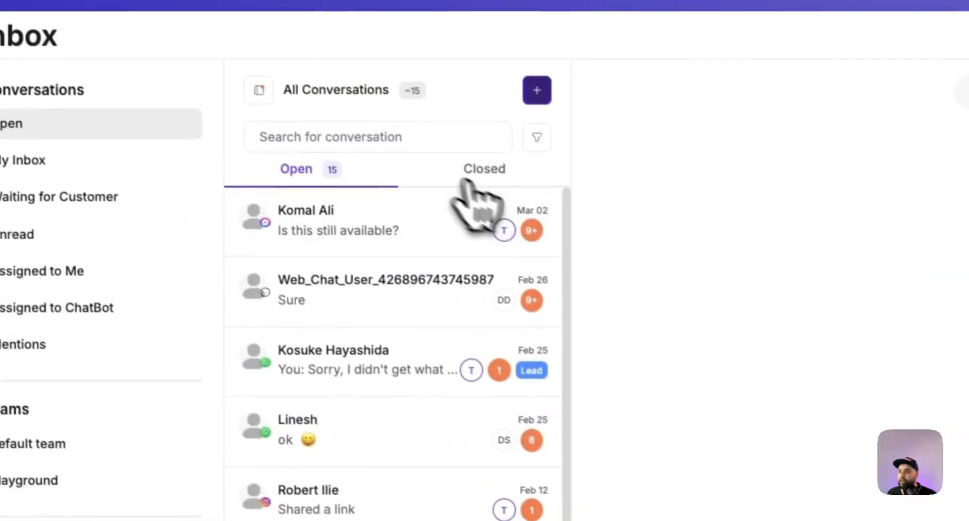
left_click(391, 105)
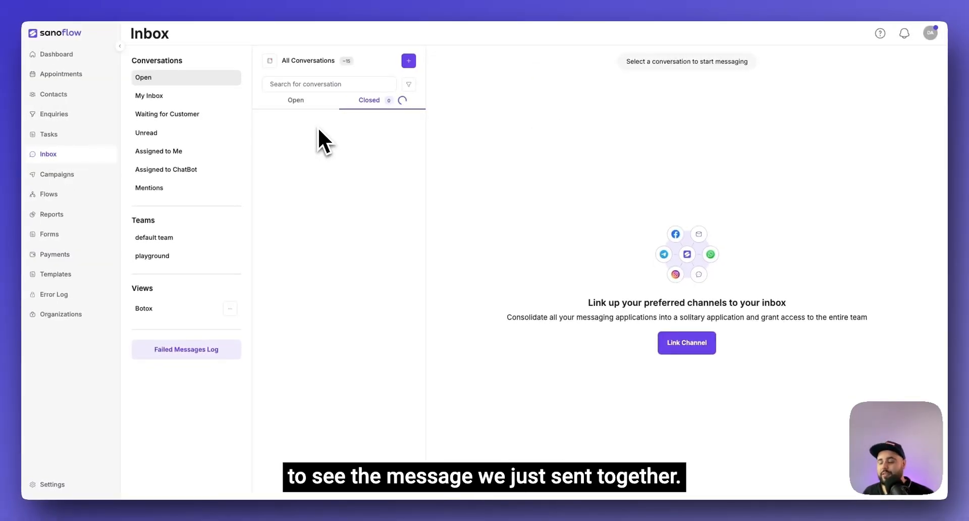
left_click(167, 114)
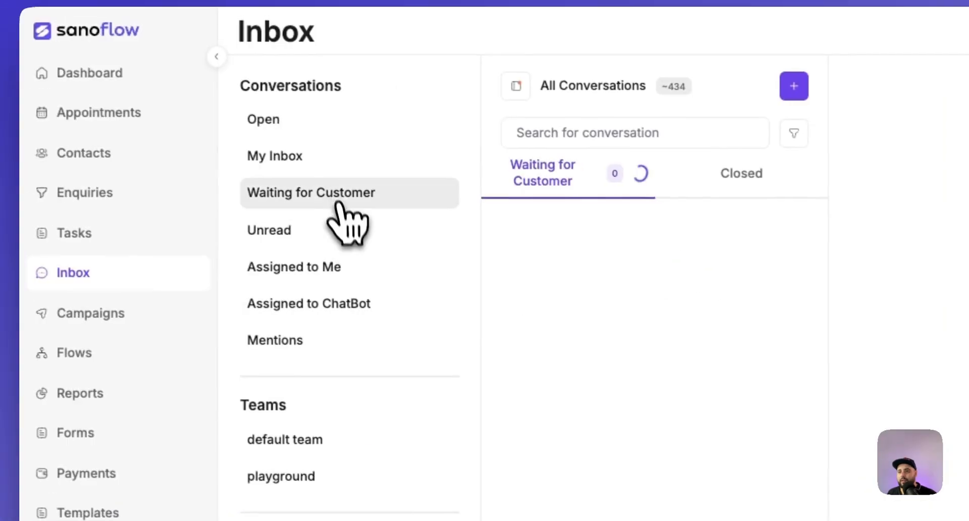